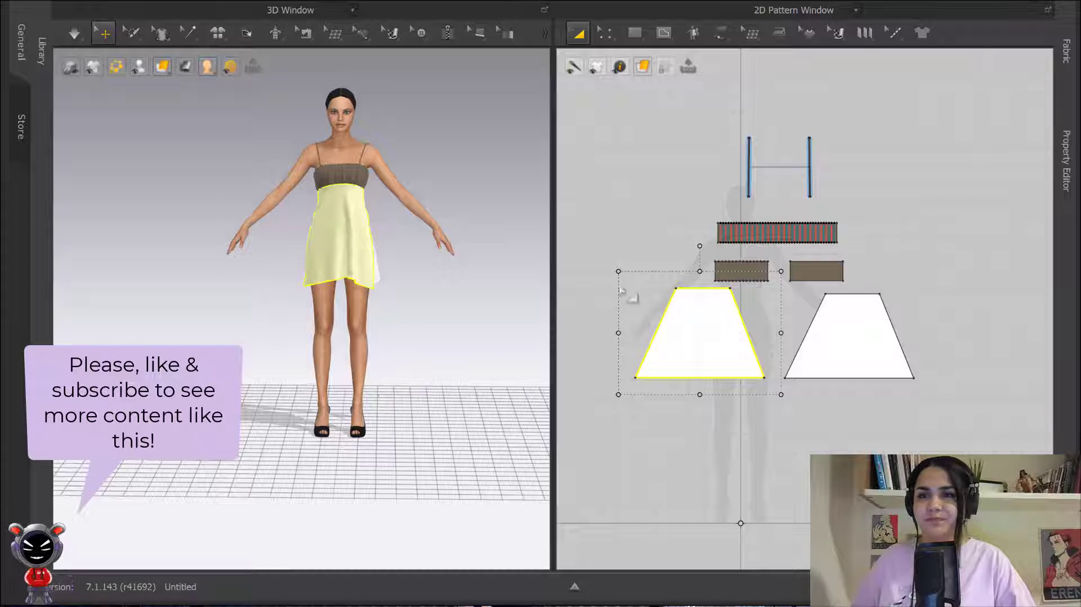
- Switch the 2D Pattern window to Edit Texture (2D) mode and reopen the texture tools flyout
left_click(837, 34)
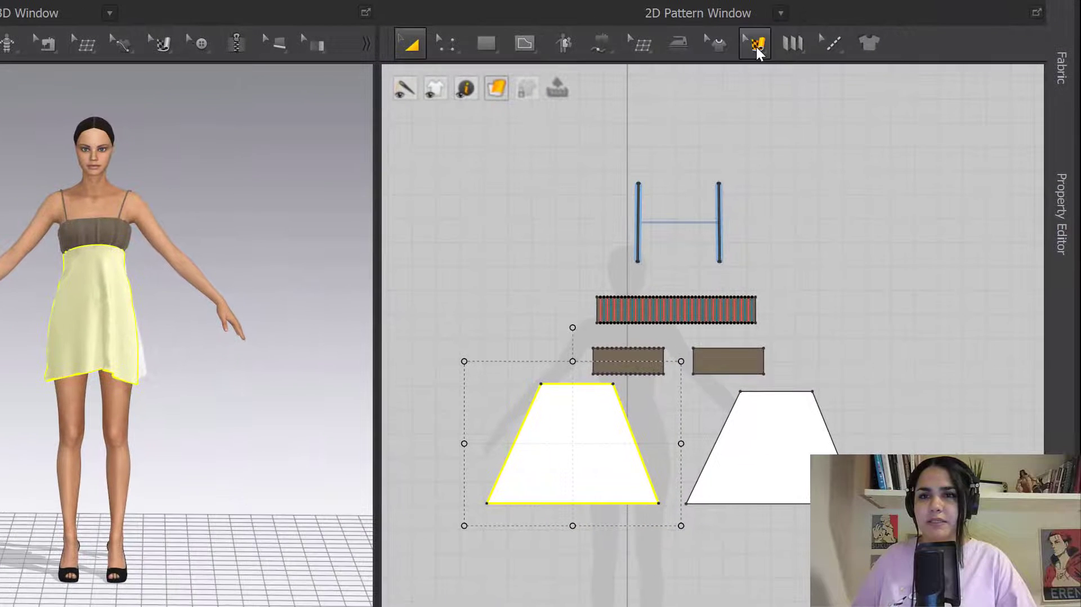
left_click(832, 33)
left_click(757, 43)
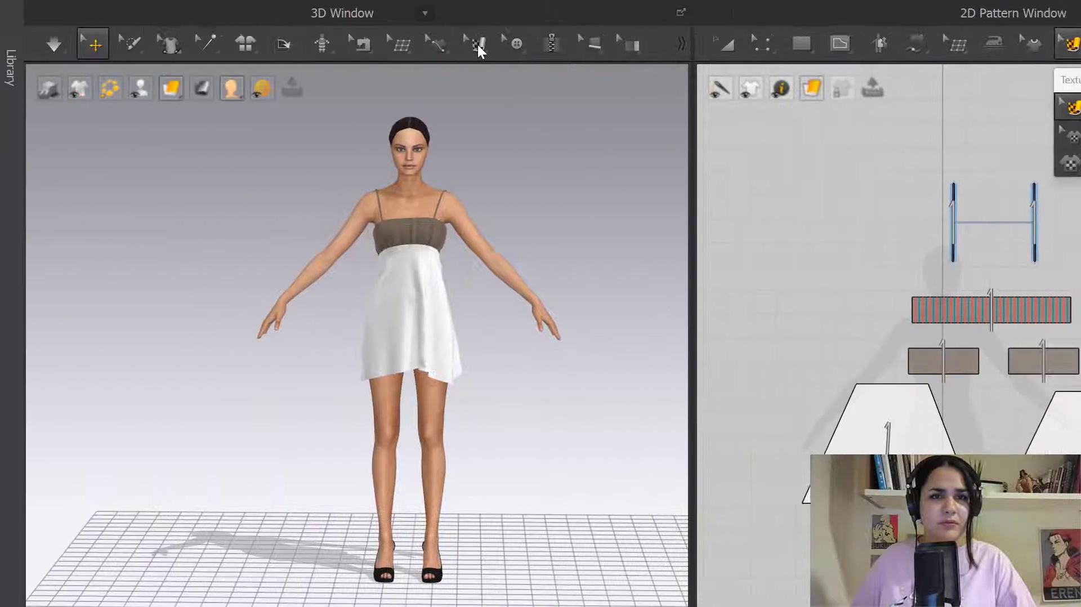
- Float the Texture tools as a separate panel and start Graphic (2D Pattern)
left_click(164, 44)
left_click(586, 68)
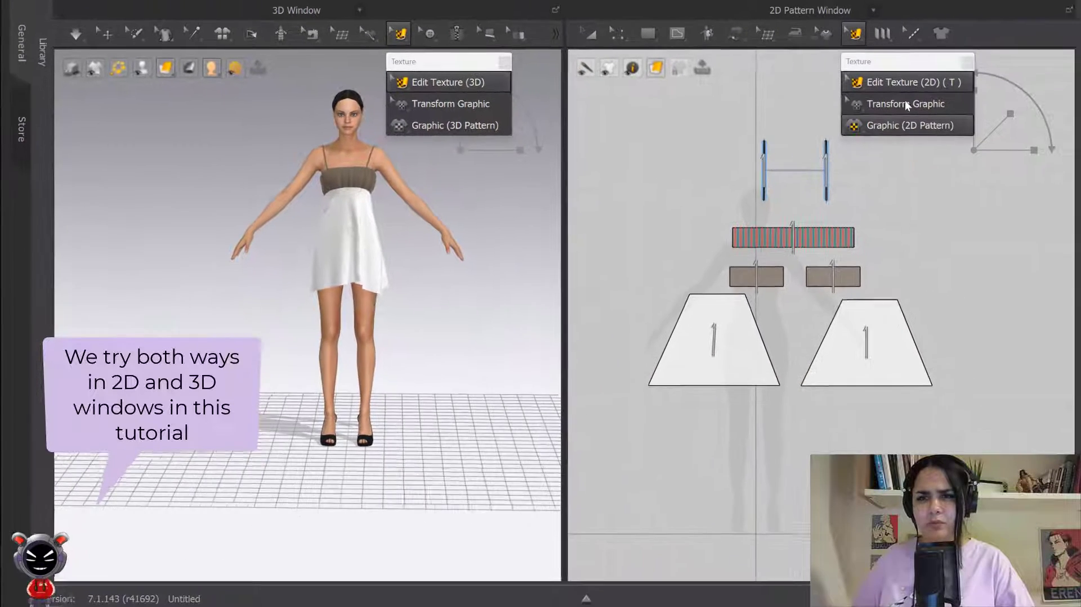
left_click(884, 127)
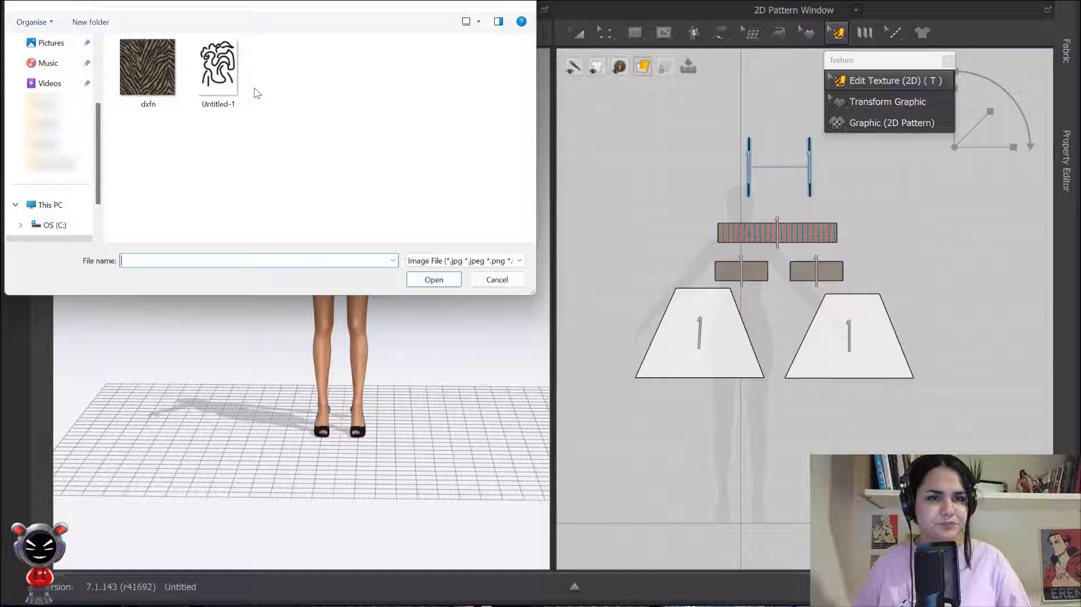
- Open the Untitled-1 image as the graphic to place
left_click(227, 74)
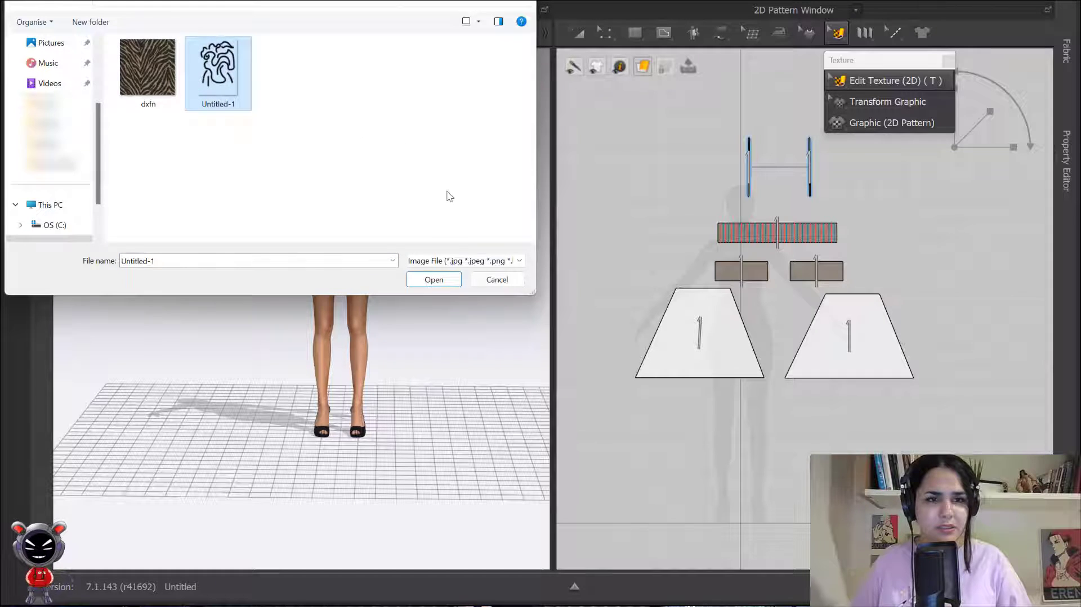
left_click(434, 279)
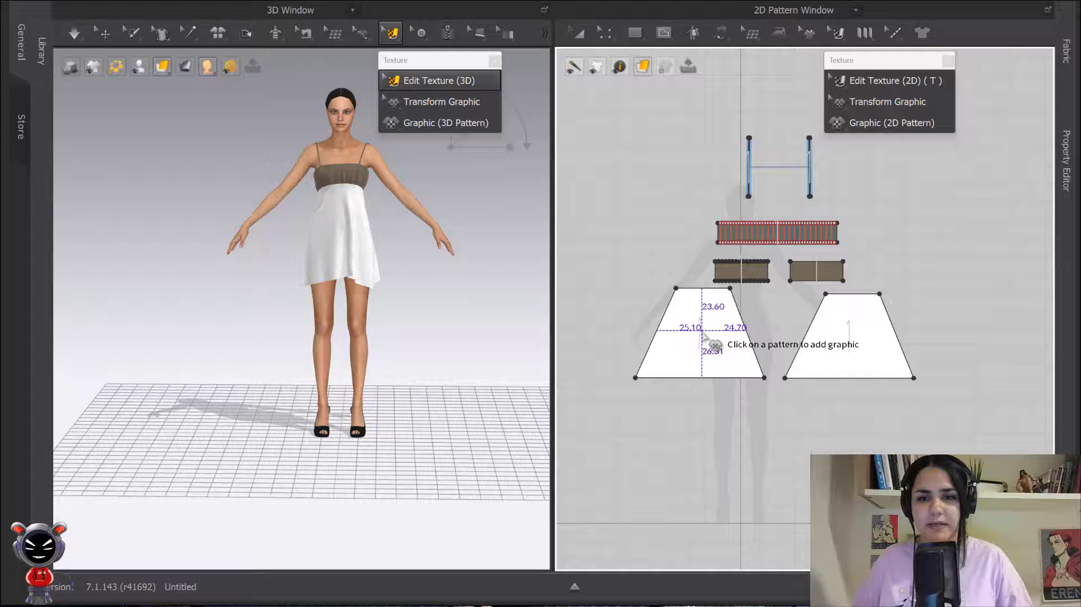
- Place the Untitled-1 graphic on the left skirt piece at 10 cm width
left_click(712, 340)
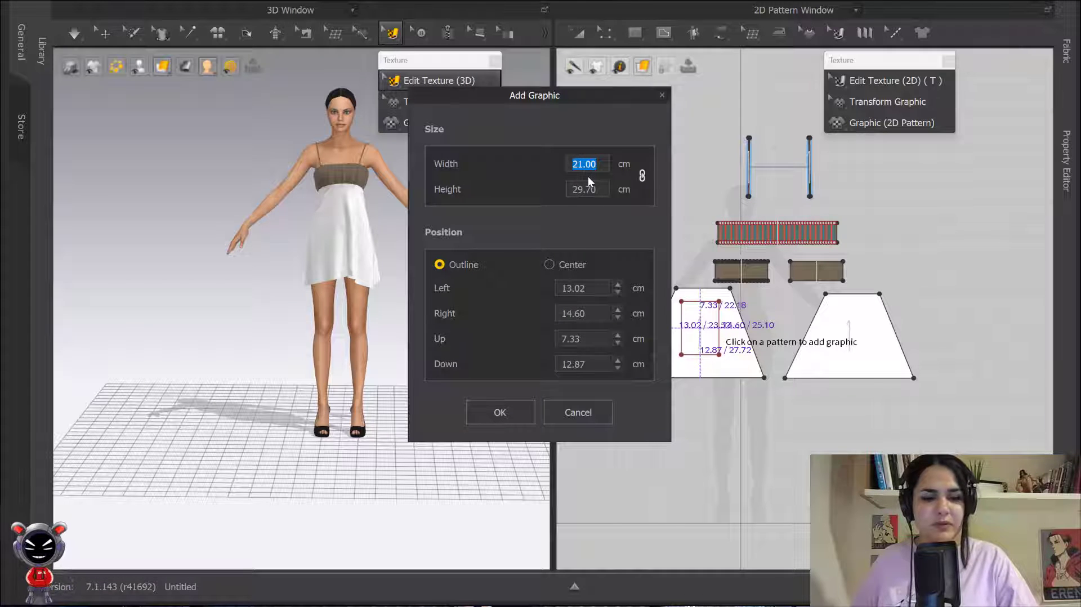
type("10")
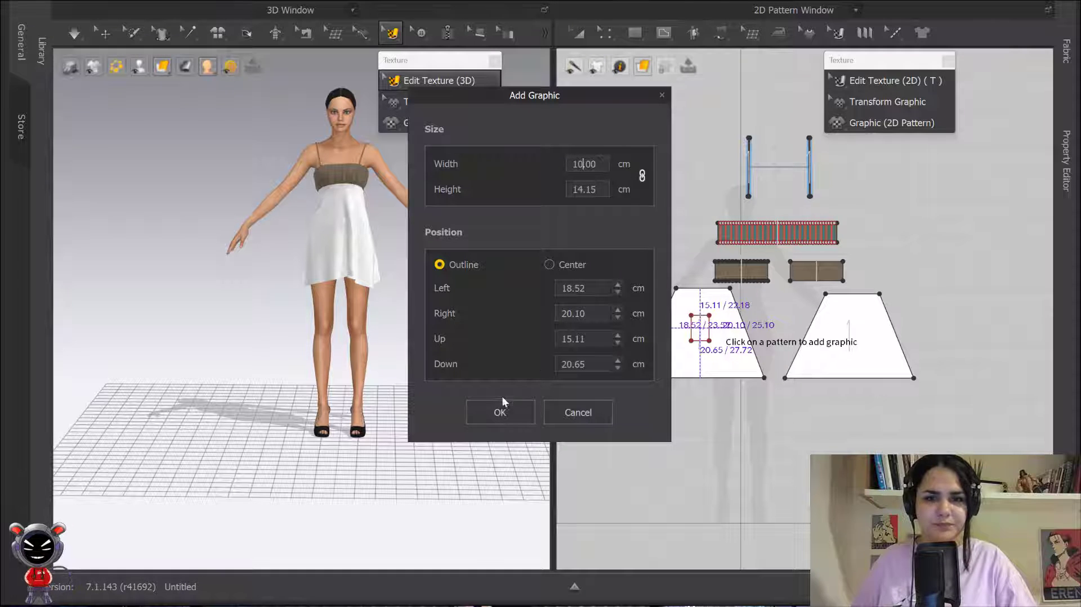
left_click(523, 411)
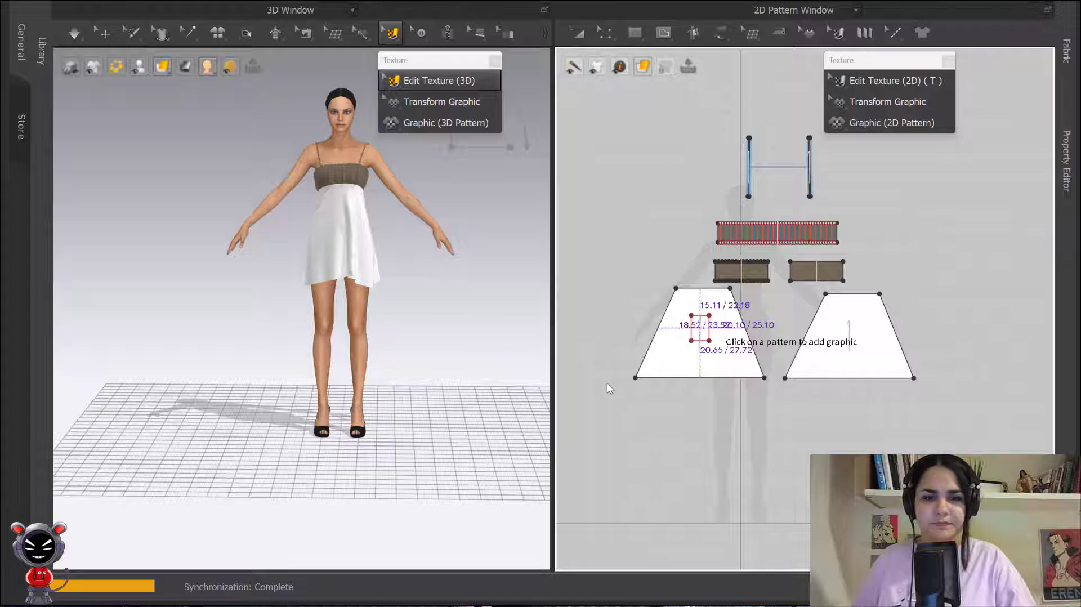
- Delete the 10 cm graphic and load Untitled-1 again as a new graphic
scroll(374, 226, "up", 5)
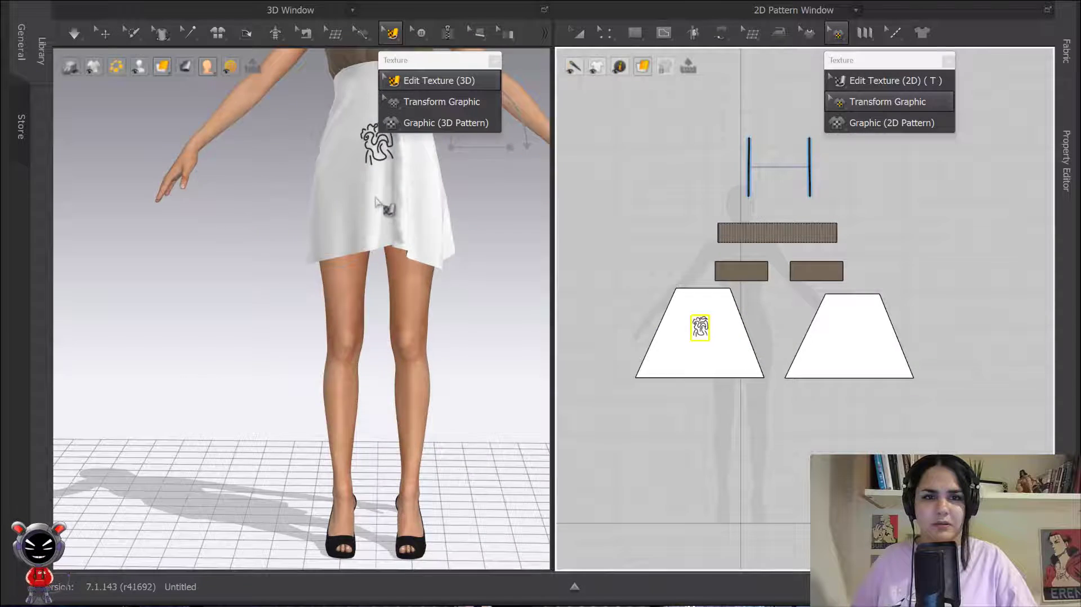
key("Delete")
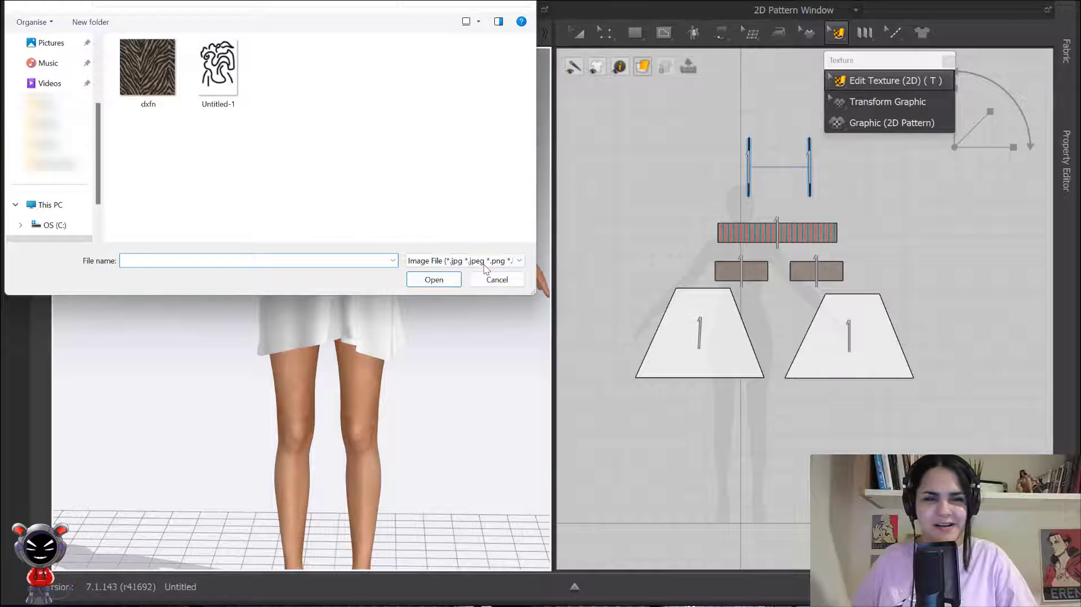
left_click(218, 67)
left_click(433, 279)
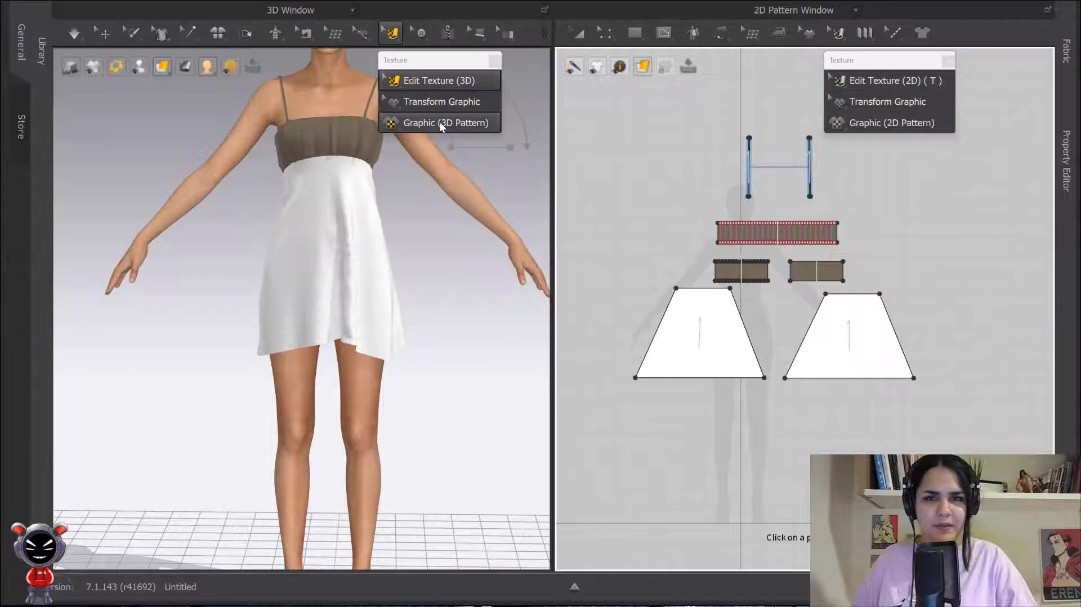
- Place the new graphic on the front skirt at 34 cm width
left_click(702, 345)
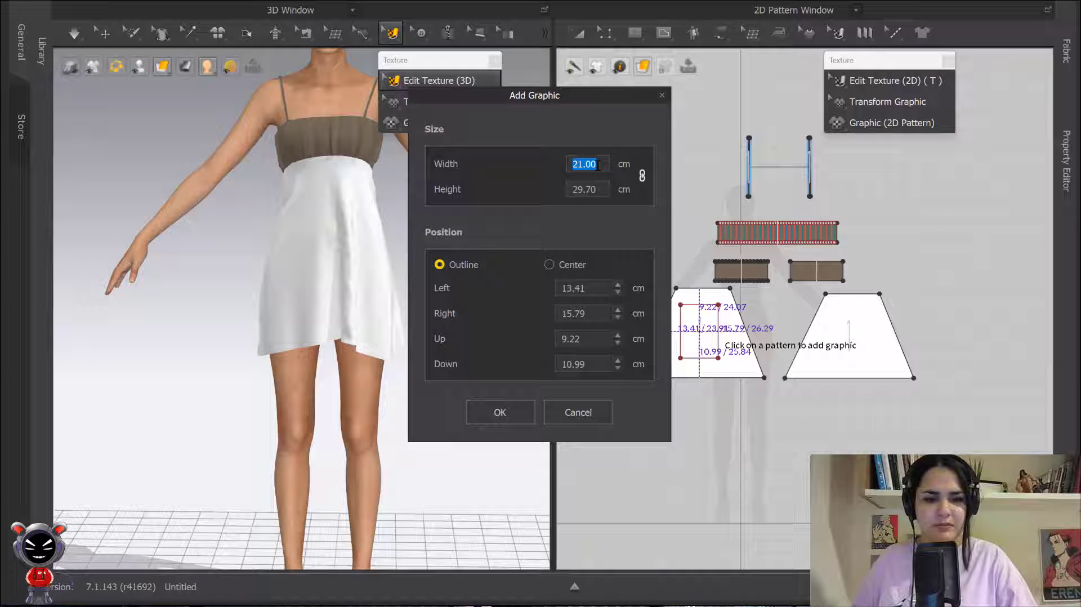
type("34")
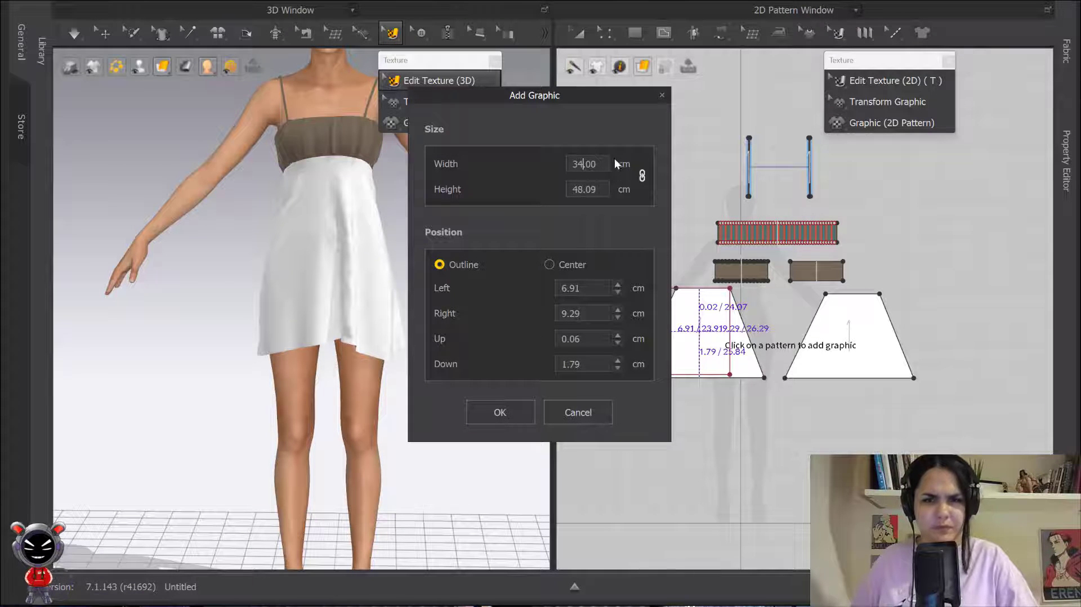
left_click(526, 411)
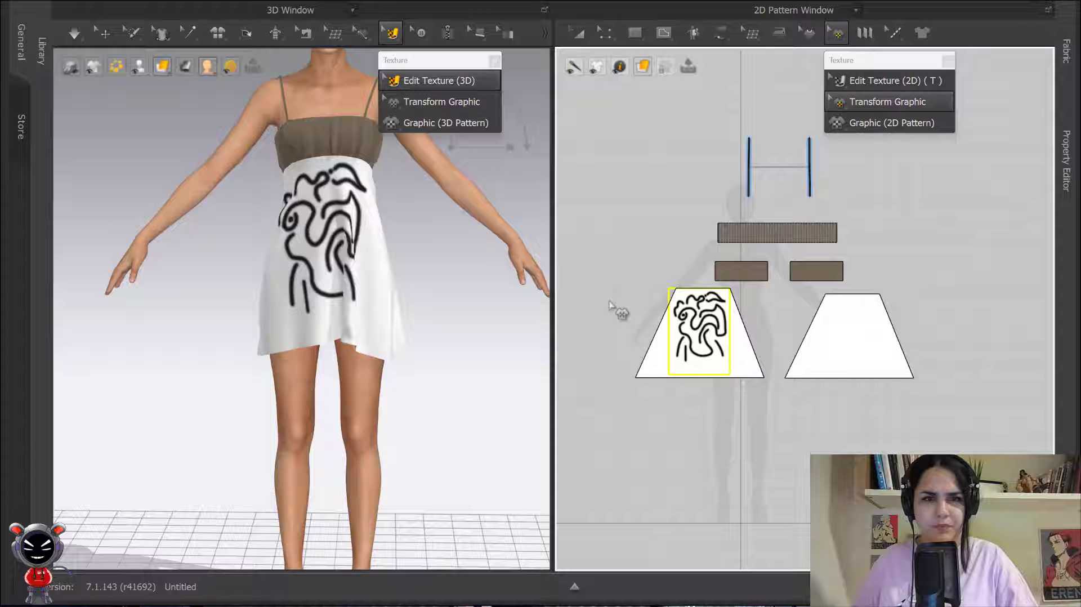
scroll(387, 263, "down", 5)
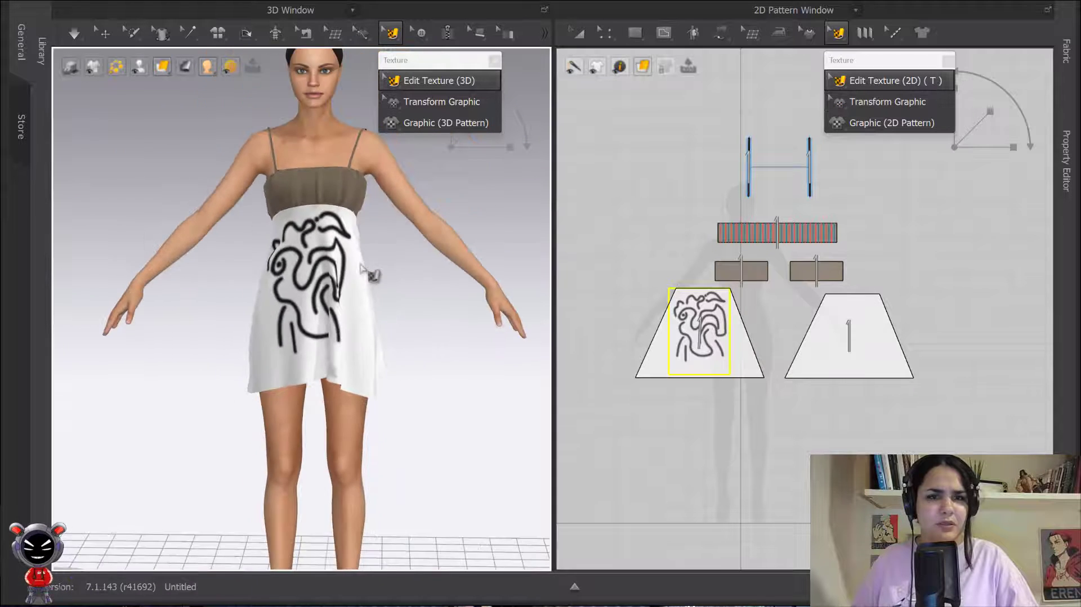
right_click_drag(338, 263, 364, 275)
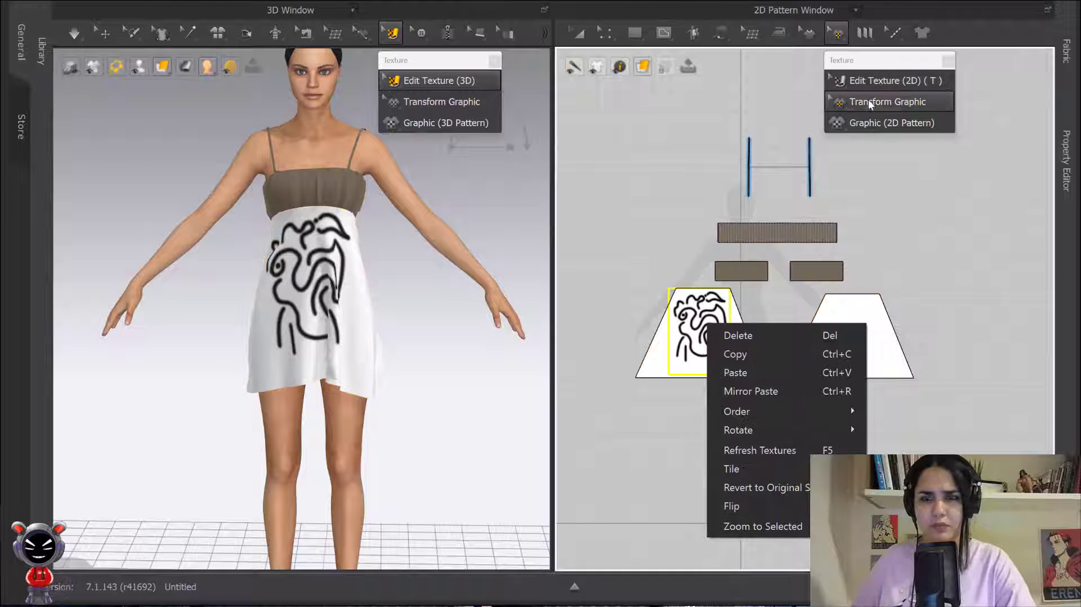
- Delete the 34 cm graphic from the front skirt
left_click(868, 100)
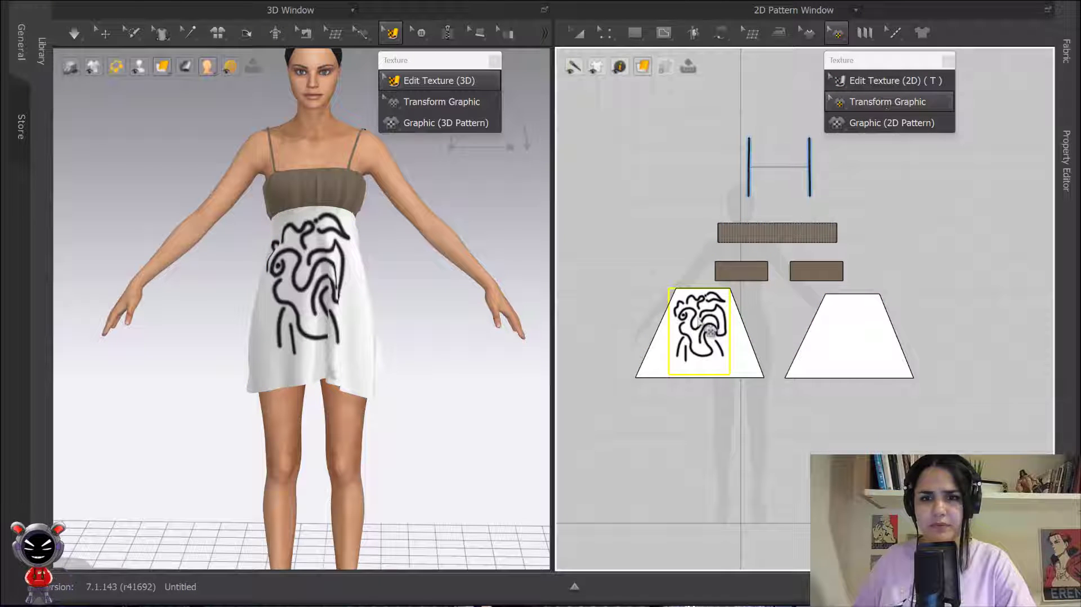
right_click(711, 335)
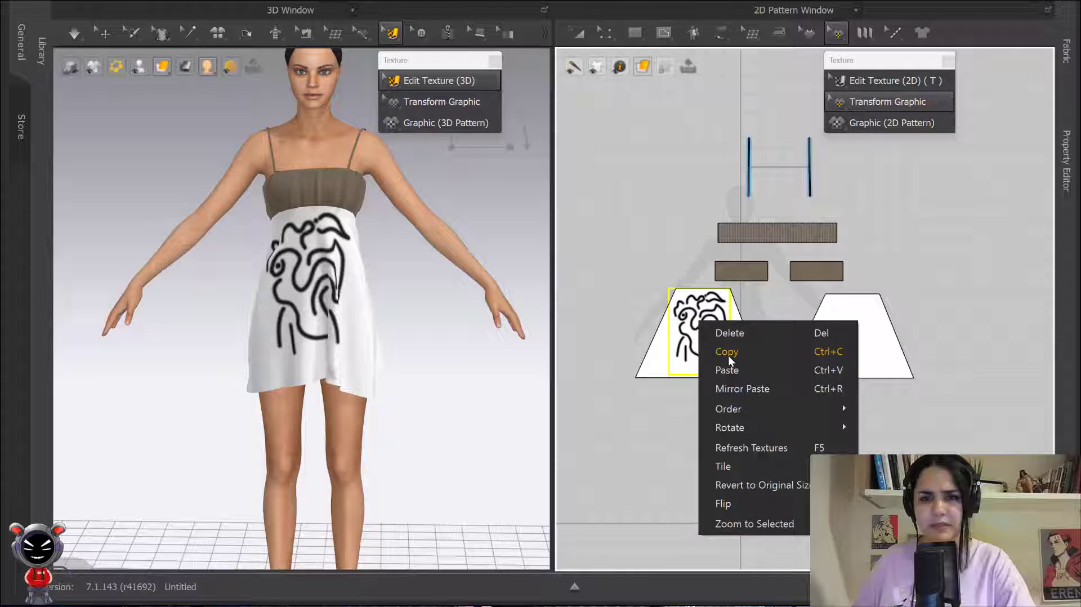
left_click(729, 333)
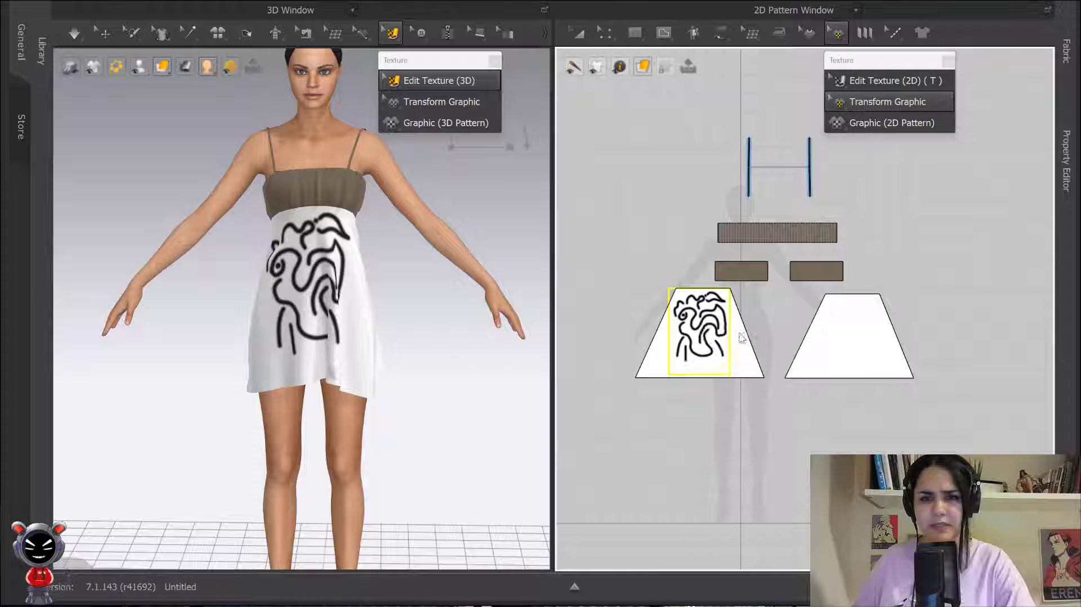
- Add Untitled-1 as a Graphic (3D Pattern) on the dress front at its default 21 cm width
left_click(415, 123)
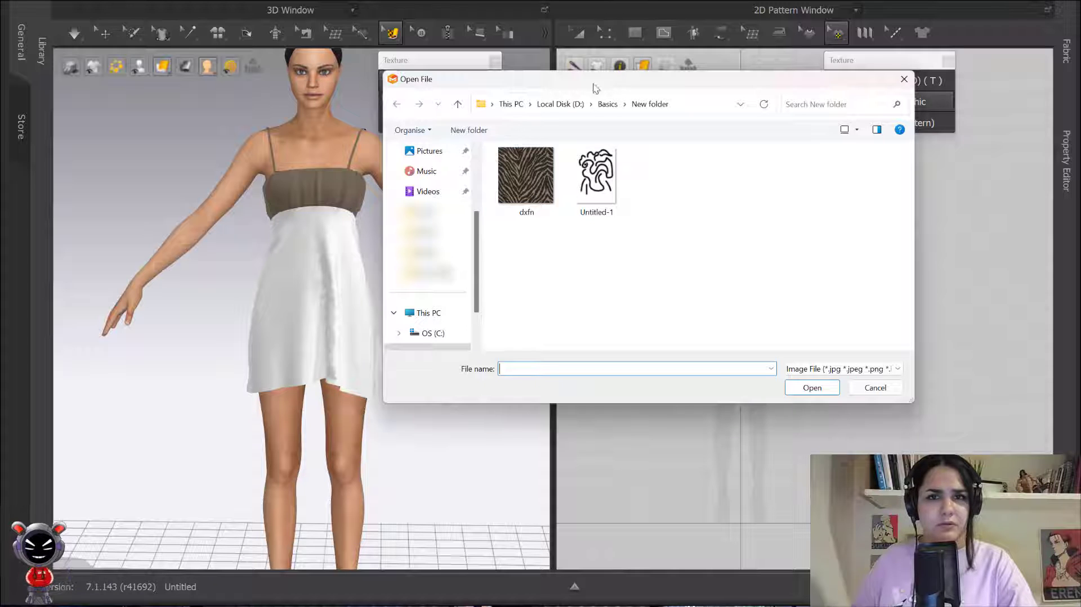
left_click_drag(592, 87, 685, 104)
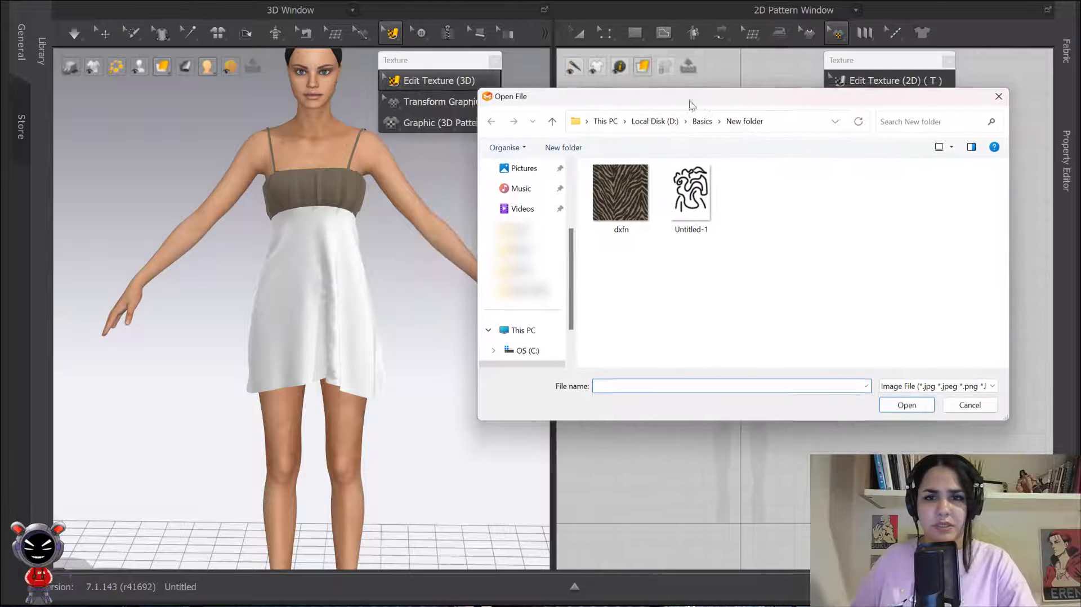
left_click(693, 198)
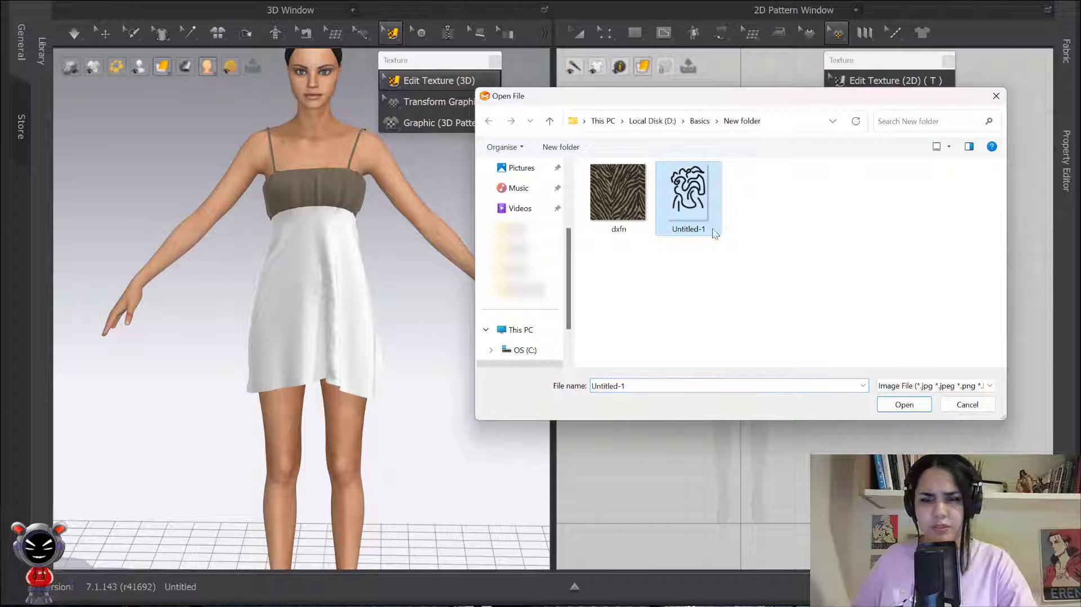
left_click(904, 405)
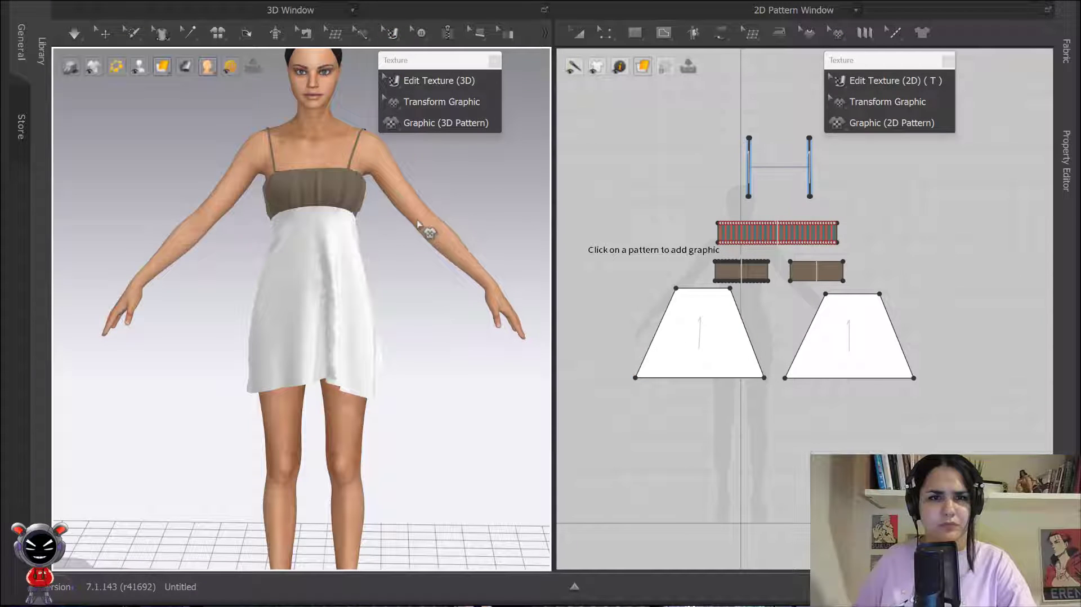
left_click(398, 121)
left_click(596, 175)
left_click(811, 387)
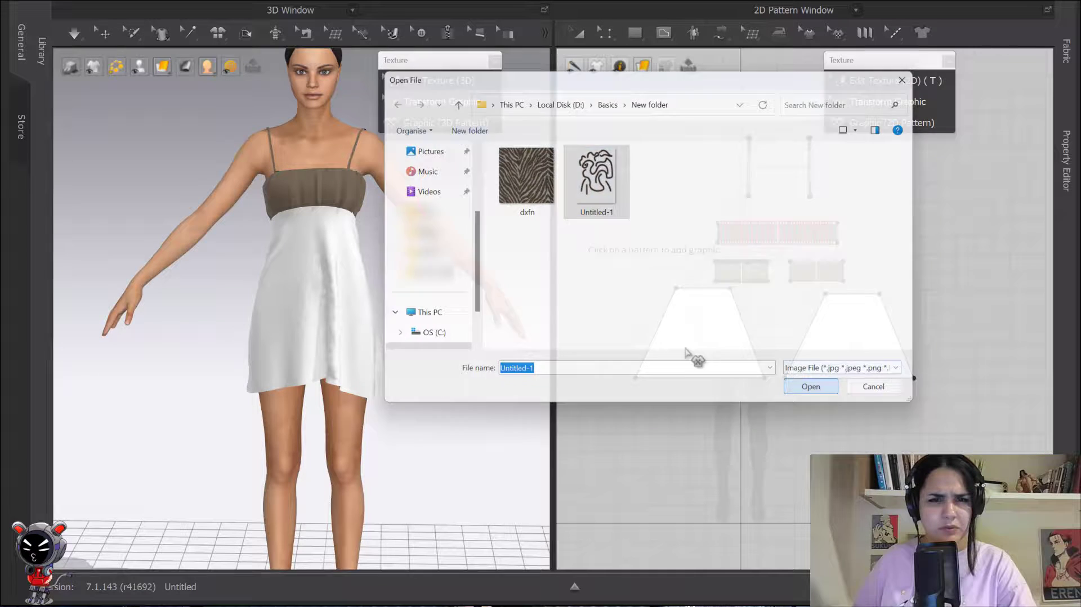
left_click(313, 276)
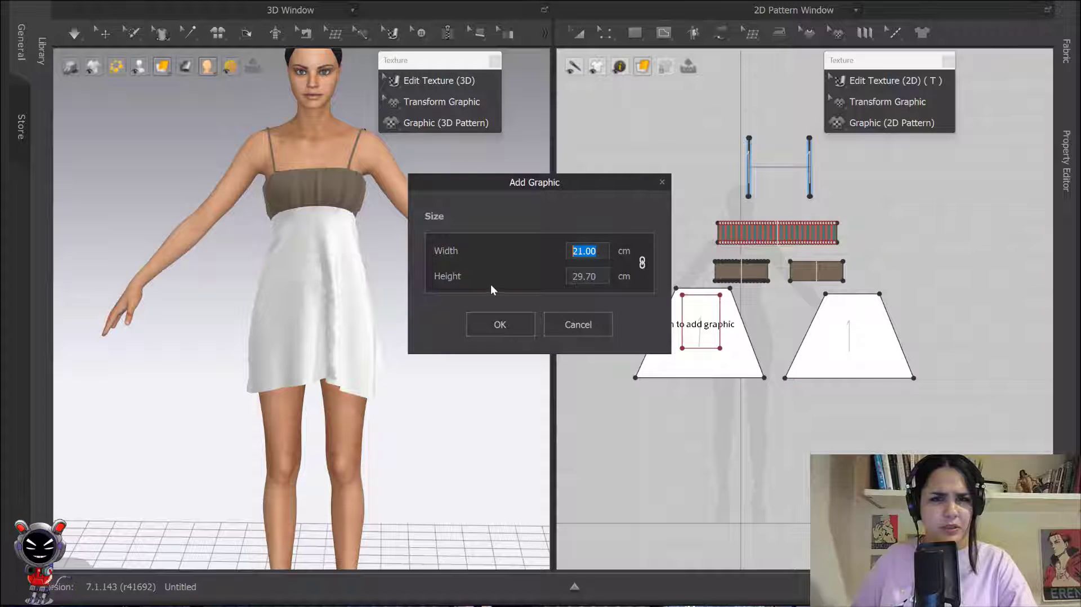
left_click(497, 316)
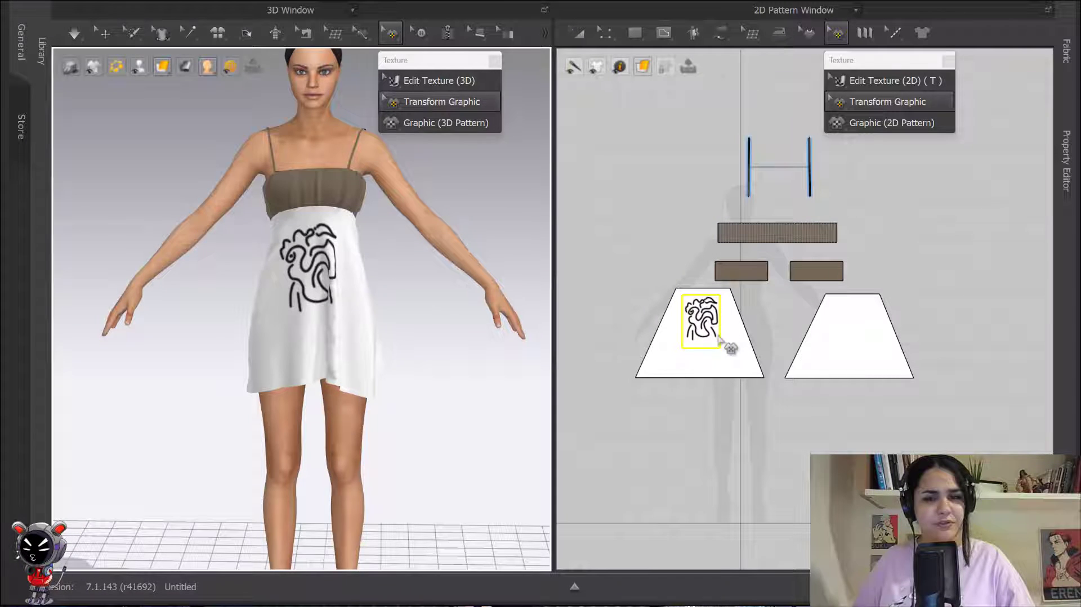
- Reposition the 21 cm graphic on the dress front and show the Fabric panel
scroll(374, 310, "up", 4)
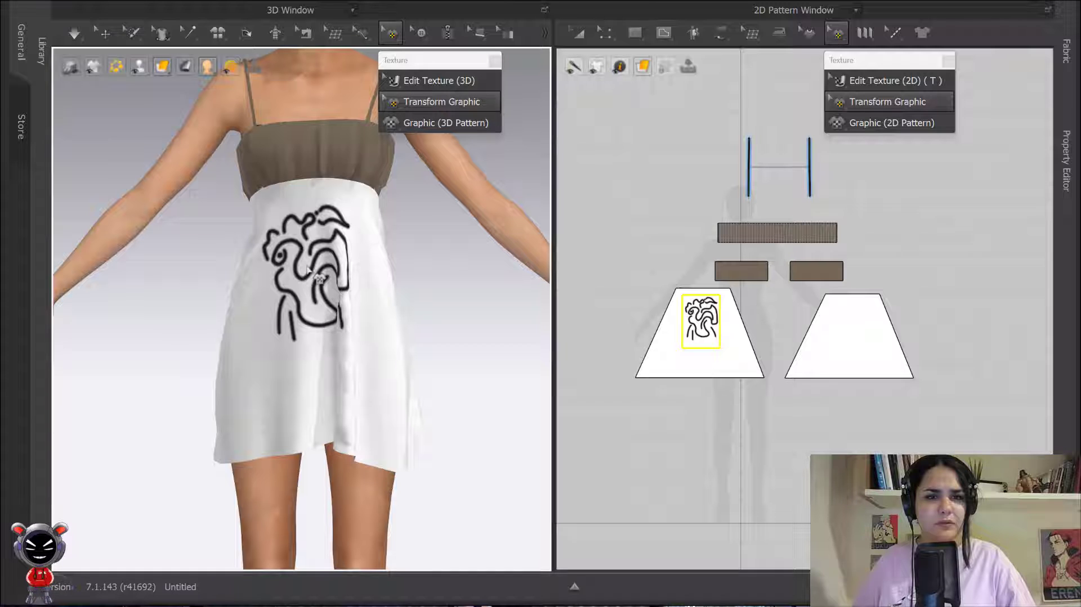
left_click_drag(315, 276, 307, 304)
left_click(417, 103)
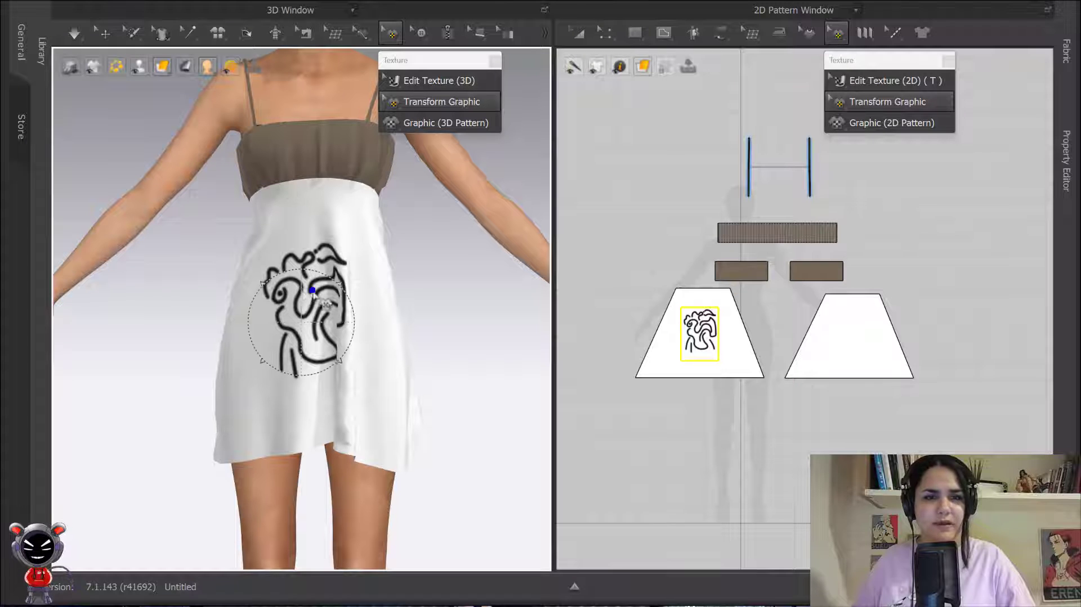
left_click_drag(316, 282, 321, 262)
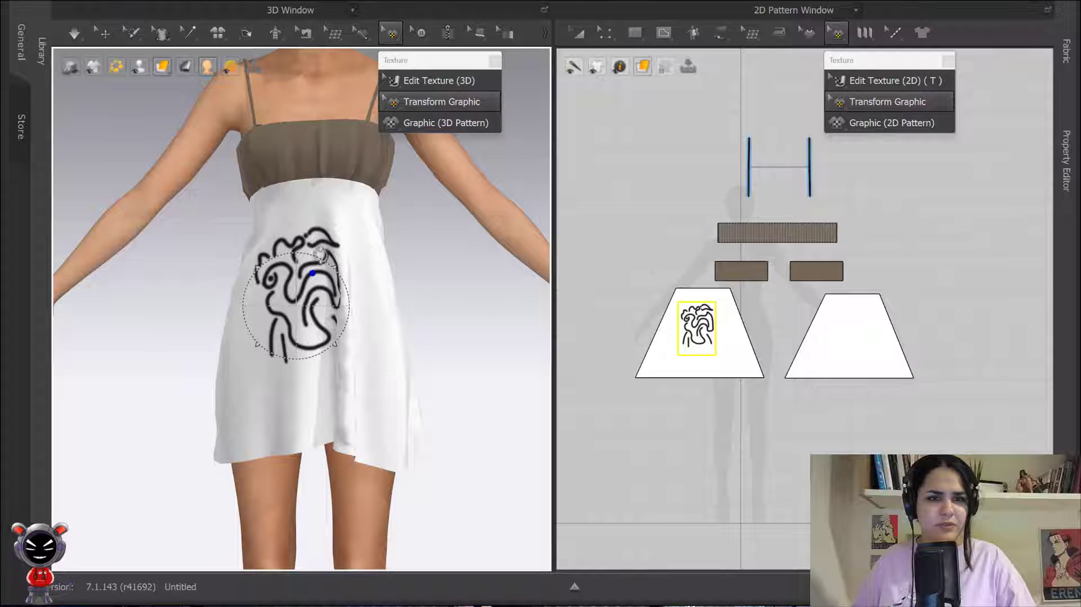
scroll(320, 293, "up", 5)
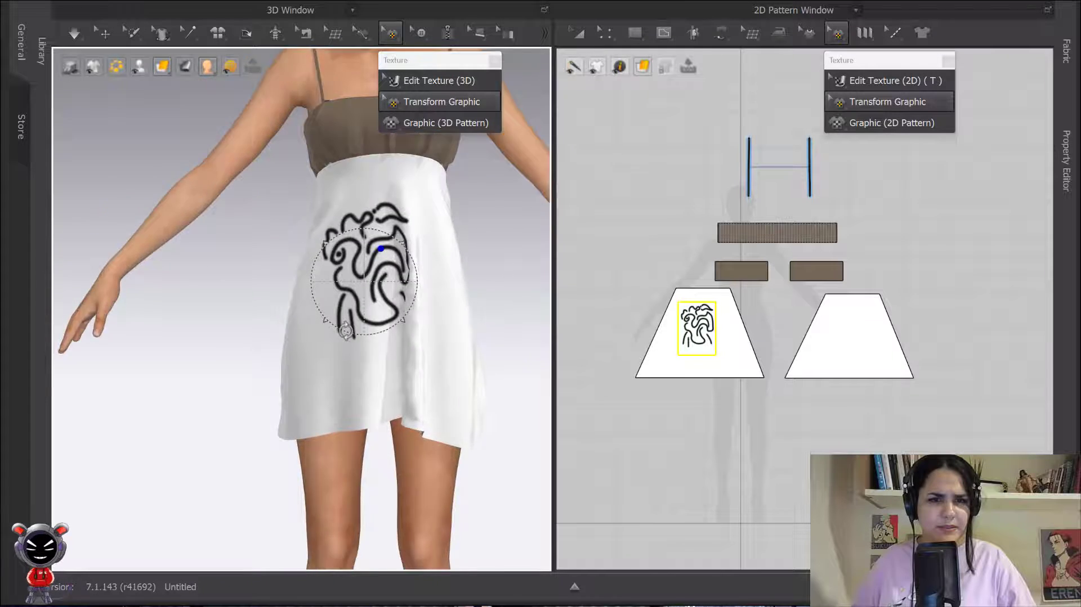
scroll(369, 297, "down", 5)
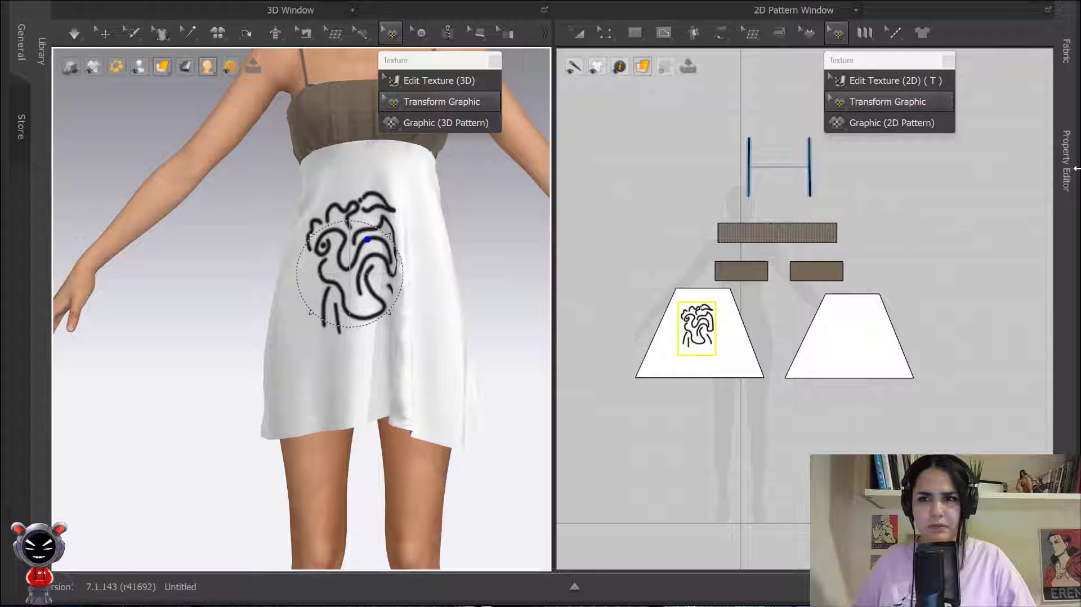
left_click(1065, 51)
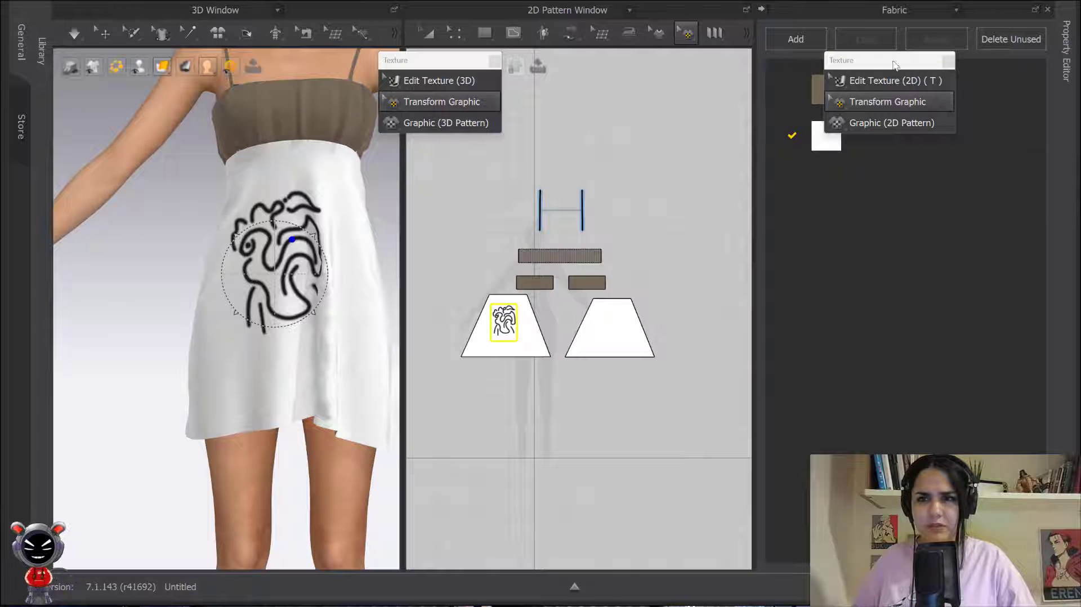
- Recolour the skirt's white fabric to dark brown #633100 from Default_Palette
left_click(871, 150)
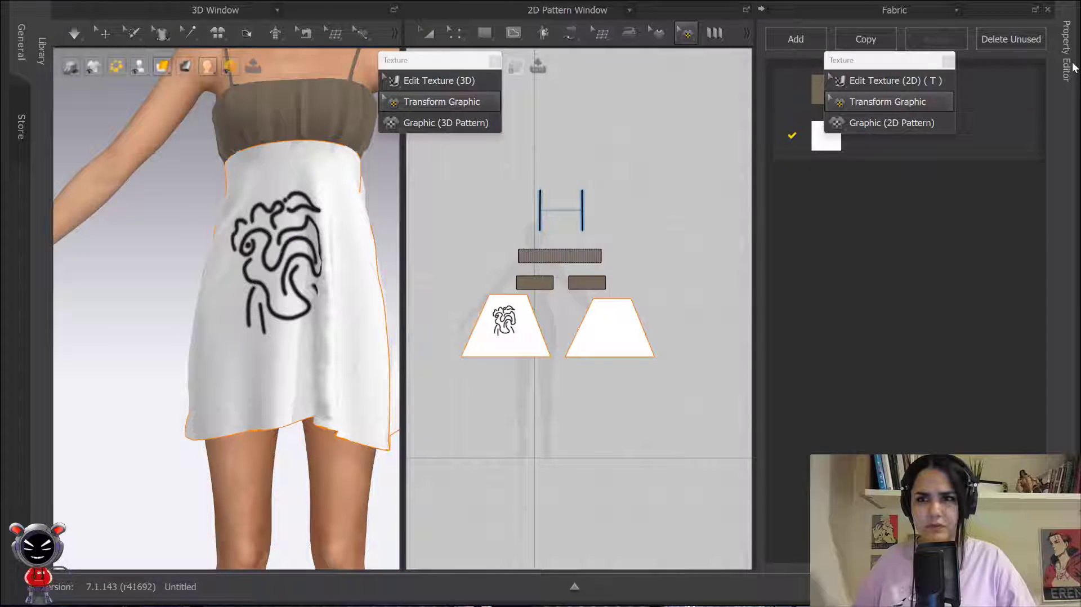
left_click(826, 137)
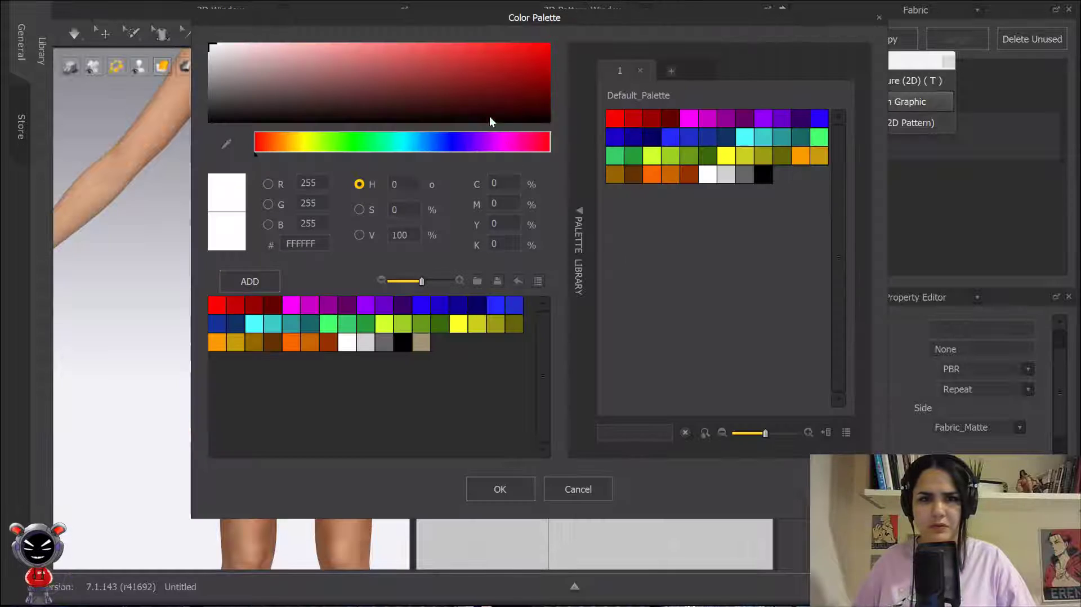
left_click(629, 175)
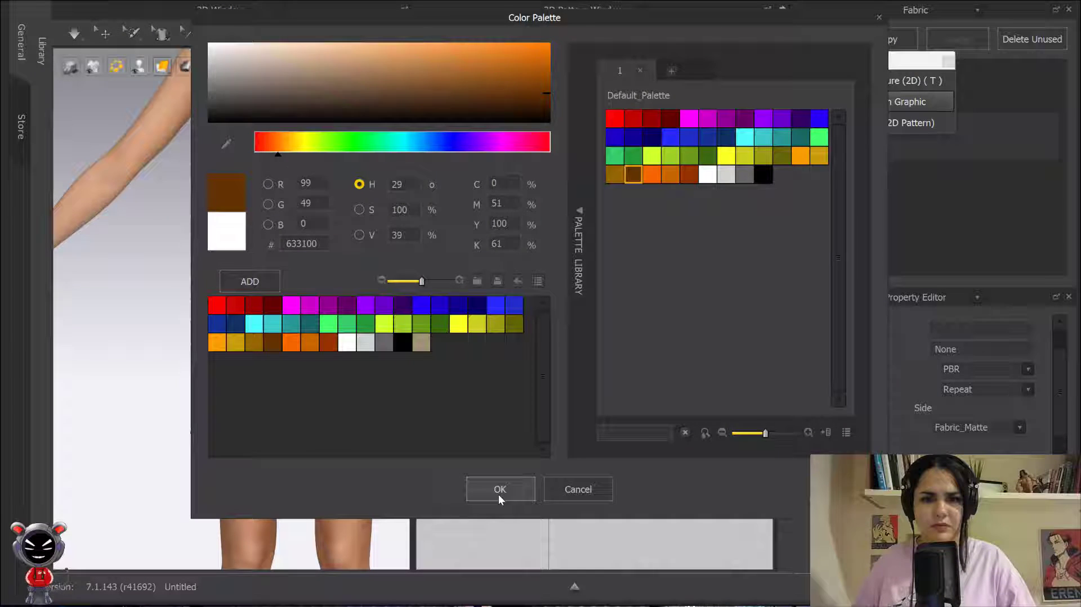
left_click(498, 488)
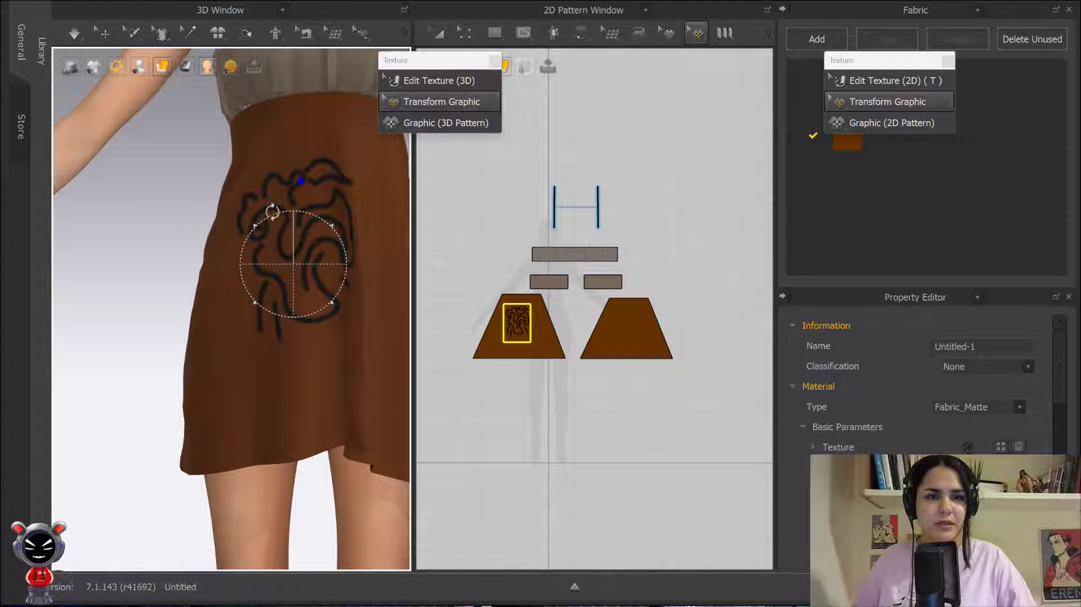
- Rotate and enlarge the Untitled-1 graphic so it covers the front skirt
mouse_move(323, 215)
left_mouse_down()
mouse_move(349, 265)
mouse_move(297, 207)
mouse_move(340, 251)
mouse_move(308, 224)
mouse_move(338, 260)
mouse_move(311, 265)
mouse_move(356, 270)
mouse_move(337, 349)
mouse_move(350, 234)
mouse_move(362, 236)
mouse_move(374, 217)
mouse_move(307, 269)
mouse_move(341, 241)
mouse_move(340, 256)
mouse_move(356, 217)
mouse_move(338, 236)
mouse_move(373, 222)
mouse_move(336, 210)
left_mouse_up()
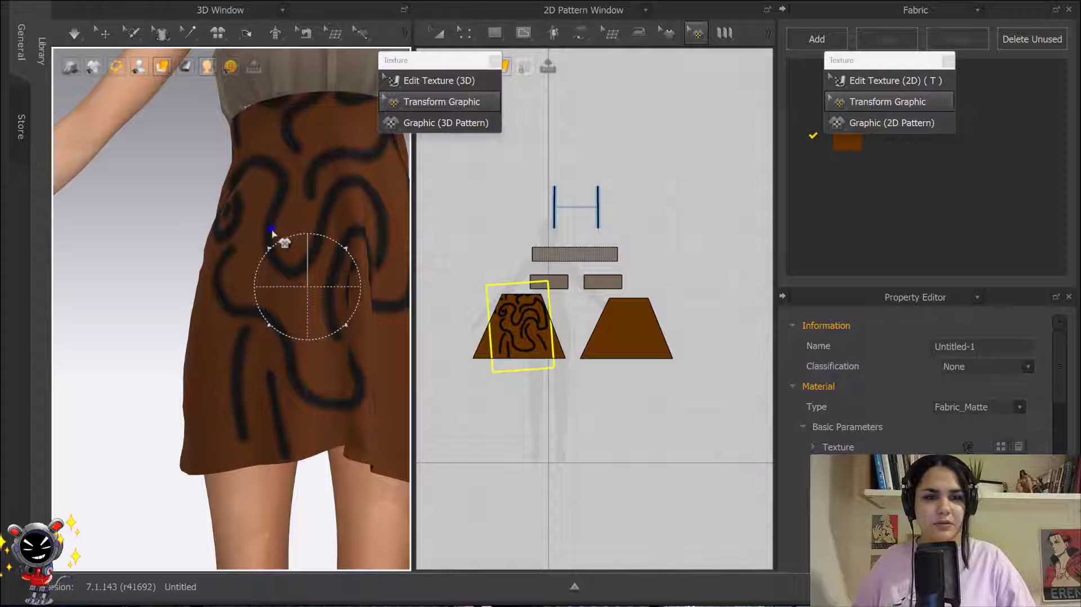
scroll(326, 178, "down", 2)
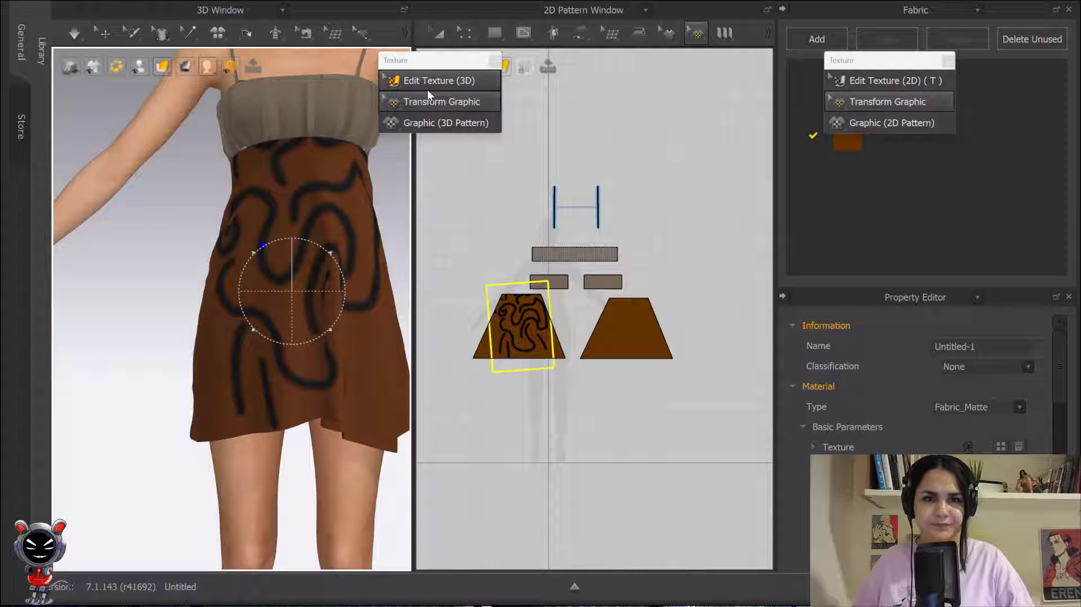
- Delete the Untitled-1 graphic from the front skirt piece through its right-click menu
left_click(503, 323)
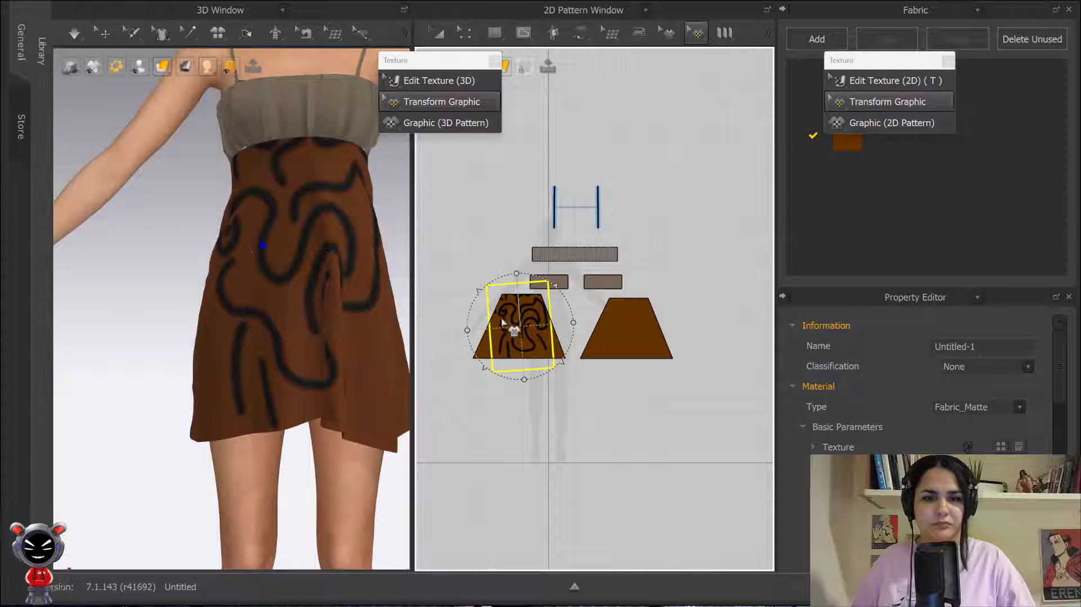
right_click(512, 323)
left_click(424, 106)
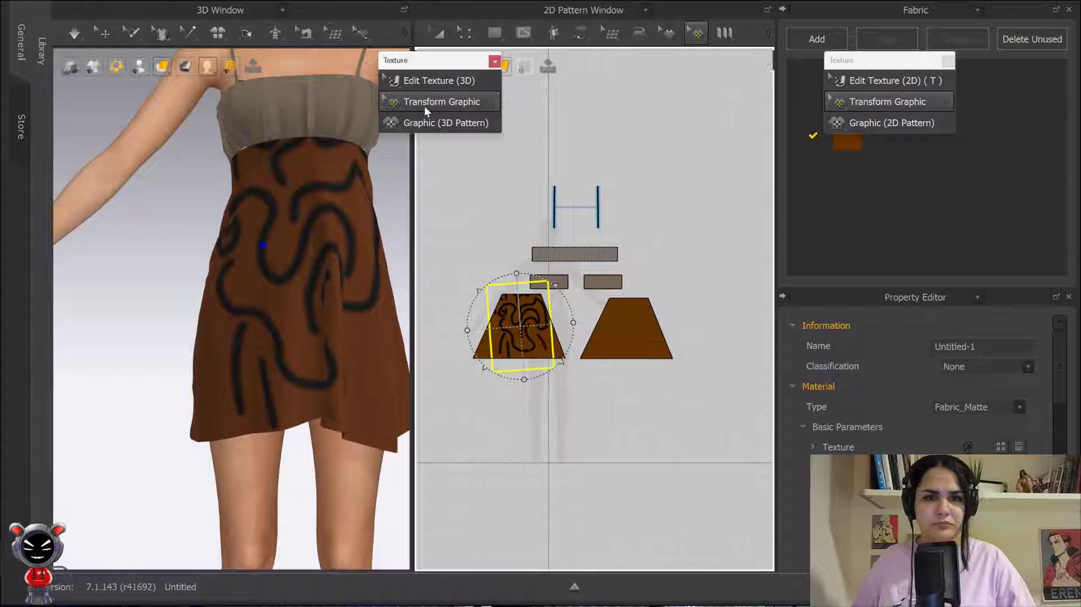
right_click(532, 333)
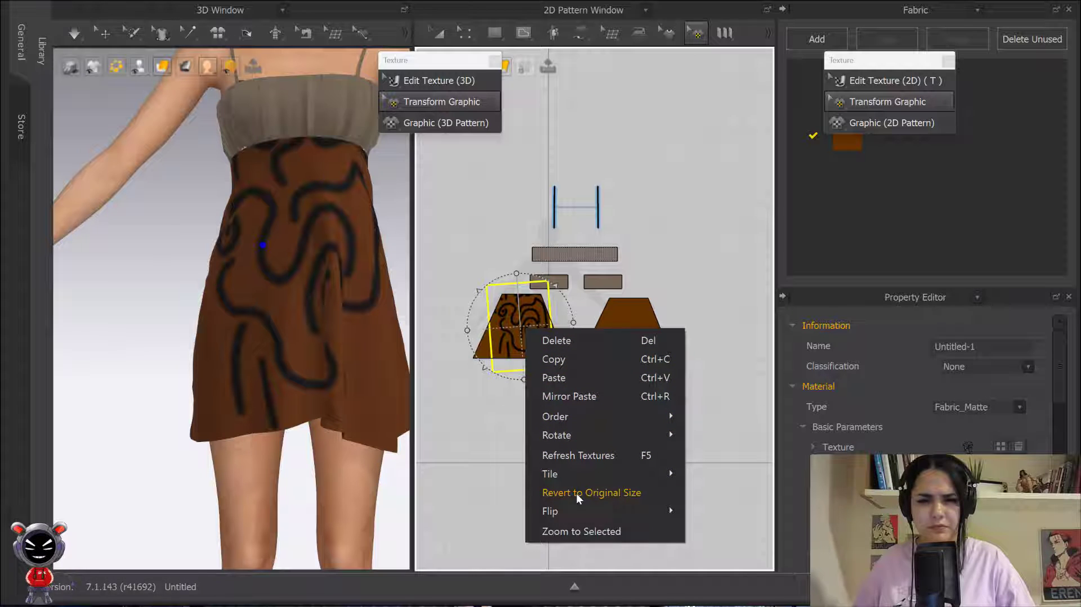
mouse_move(571, 507)
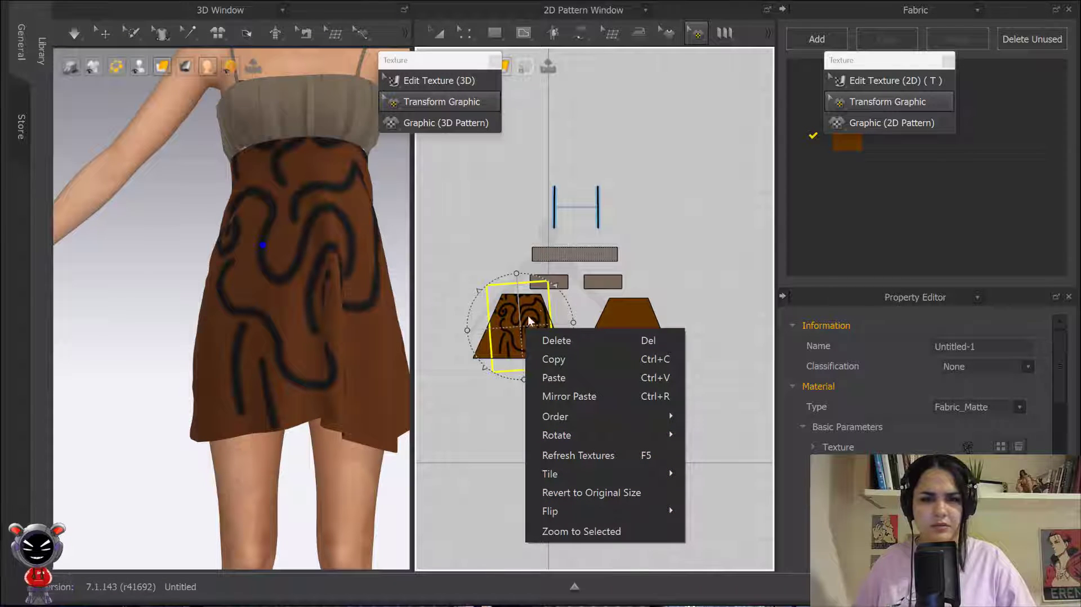
left_click(676, 258)
scroll(538, 345, "up", 3)
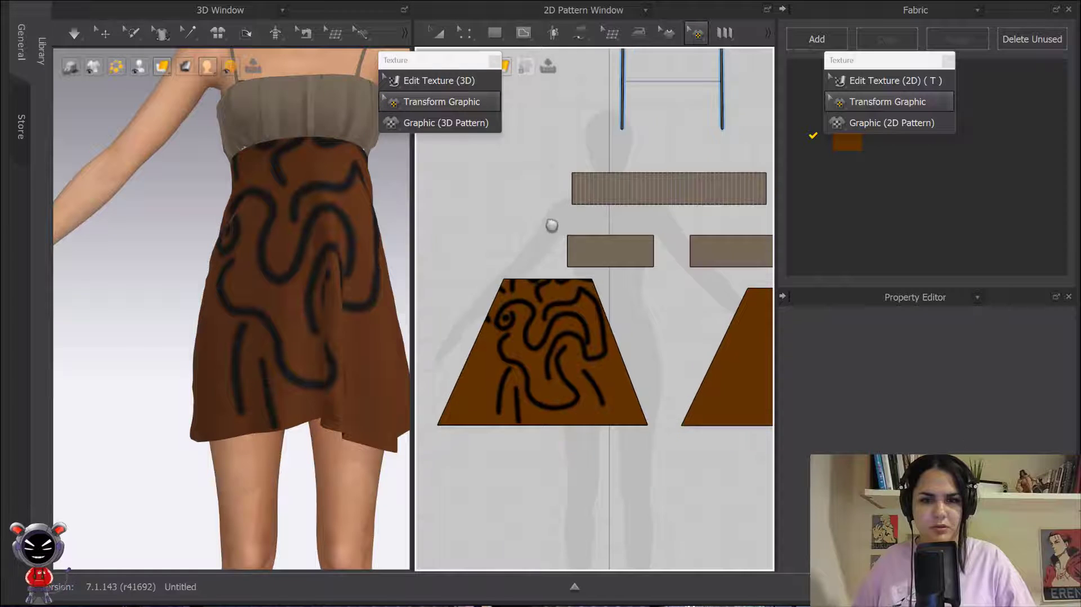
right_click(568, 333)
left_click(596, 340)
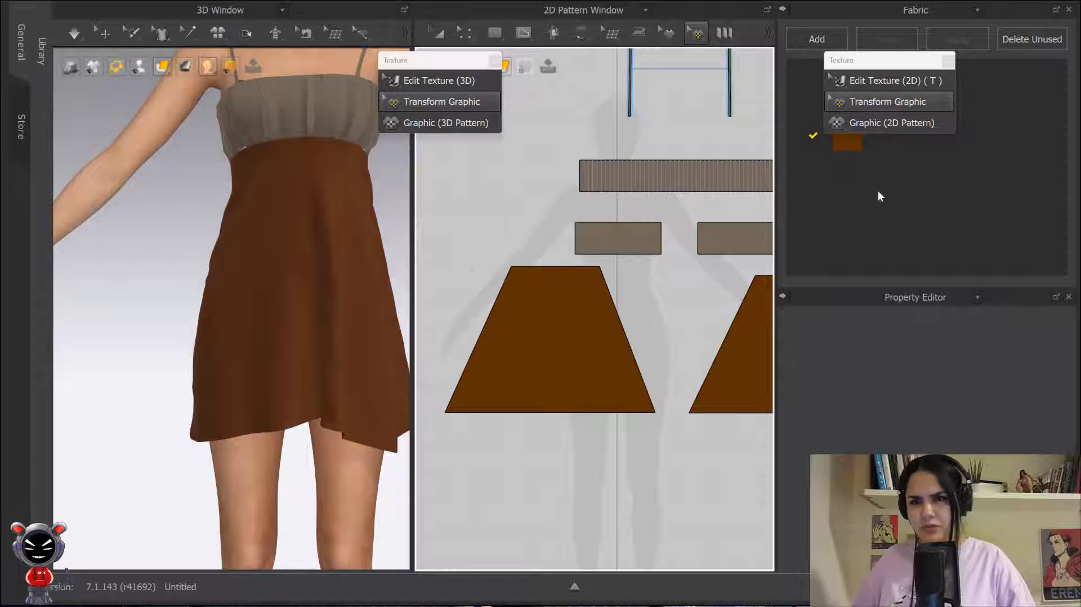
- Recolour the brown skirt fabric white through its Color swatch
left_click_drag(854, 61, 635, 65)
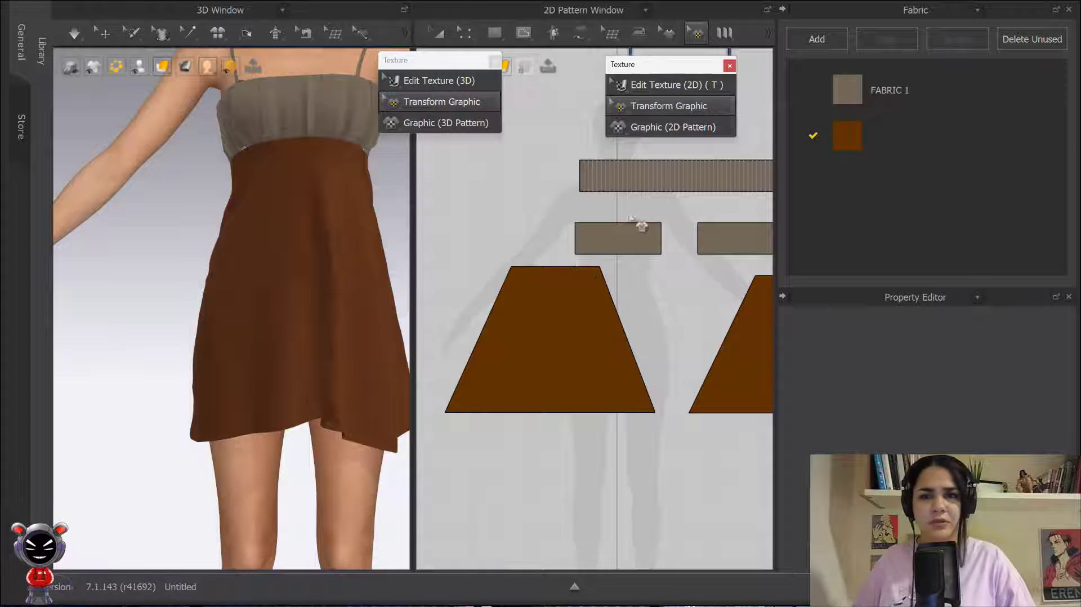
left_click(872, 138)
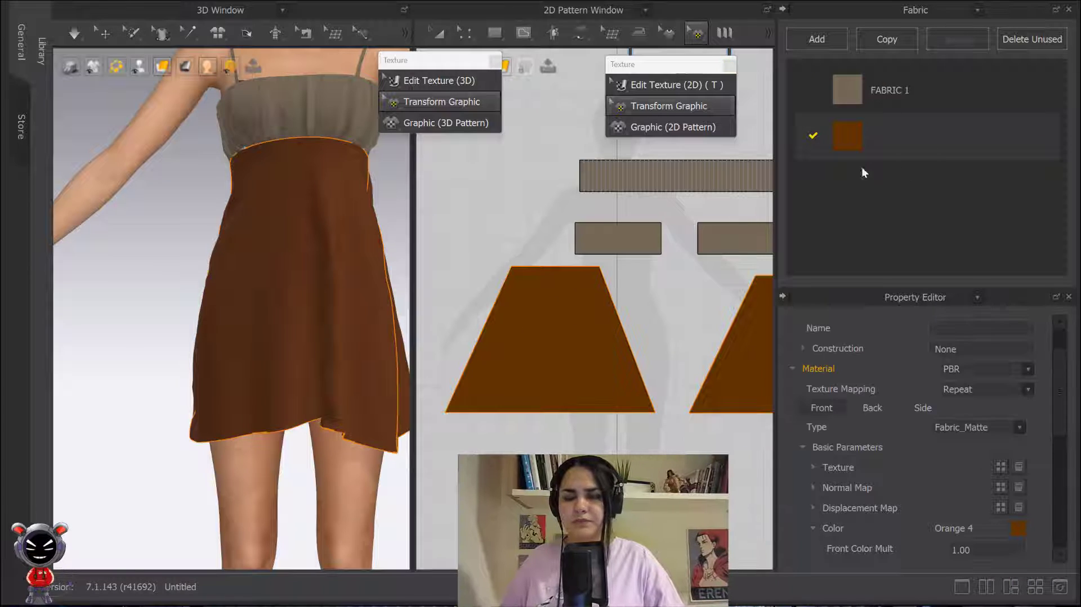
left_click(1018, 531)
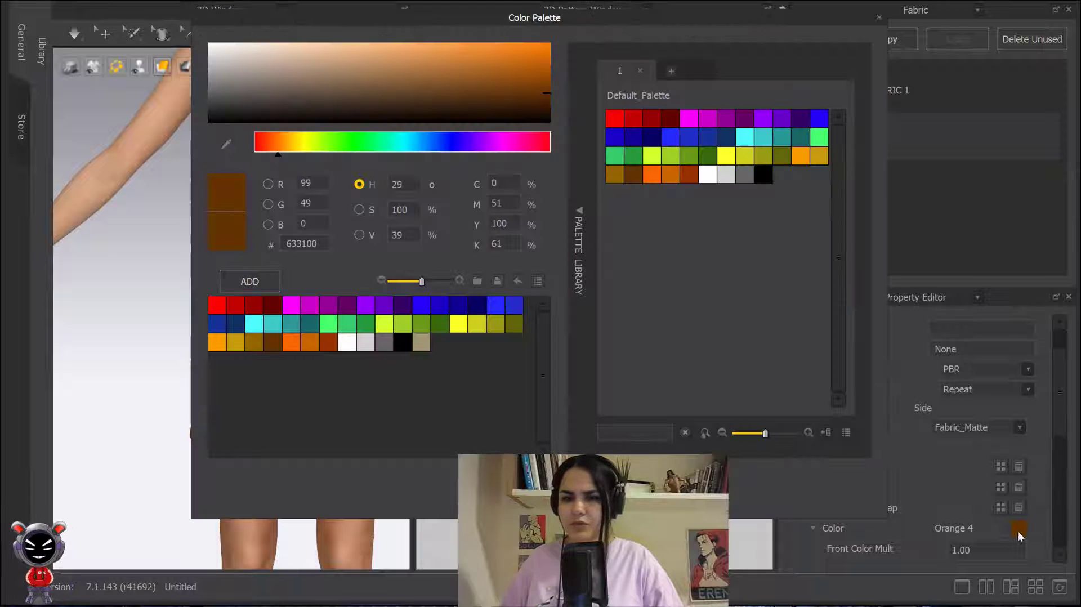
left_click(707, 175)
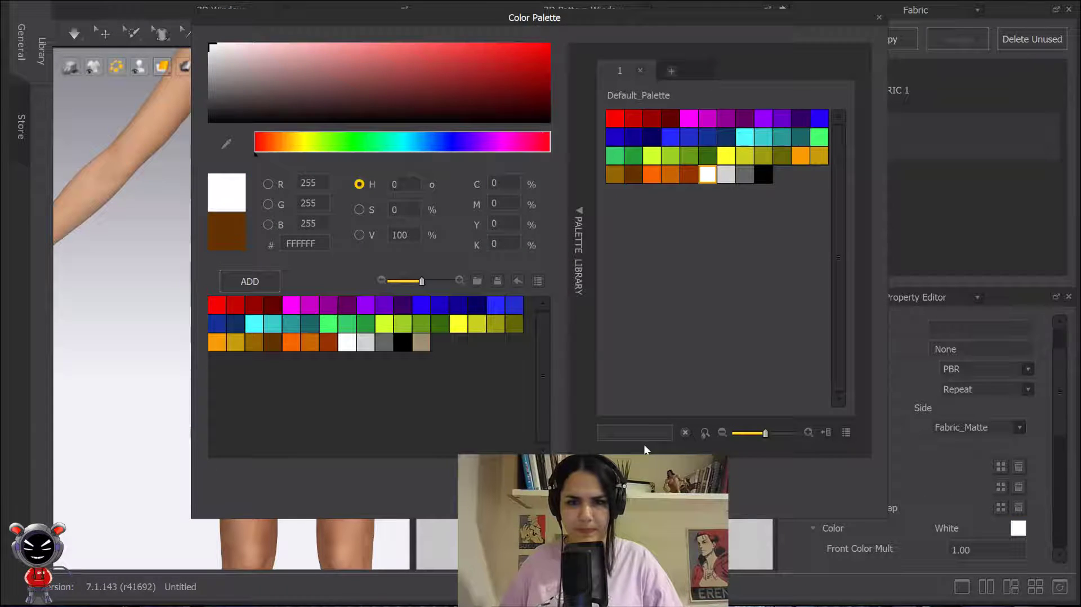
left_click(927, 492)
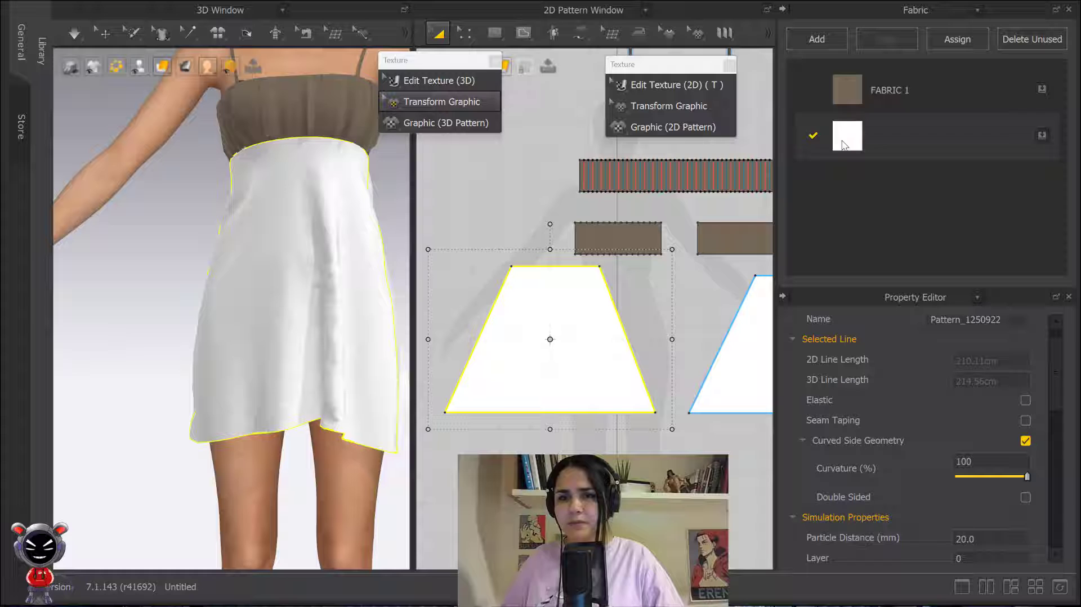
- Select the white skirt fabric to show its PBR Fabric_Matte material settings
scroll(927, 435, "down", 2)
scroll(983, 473, "up", 3)
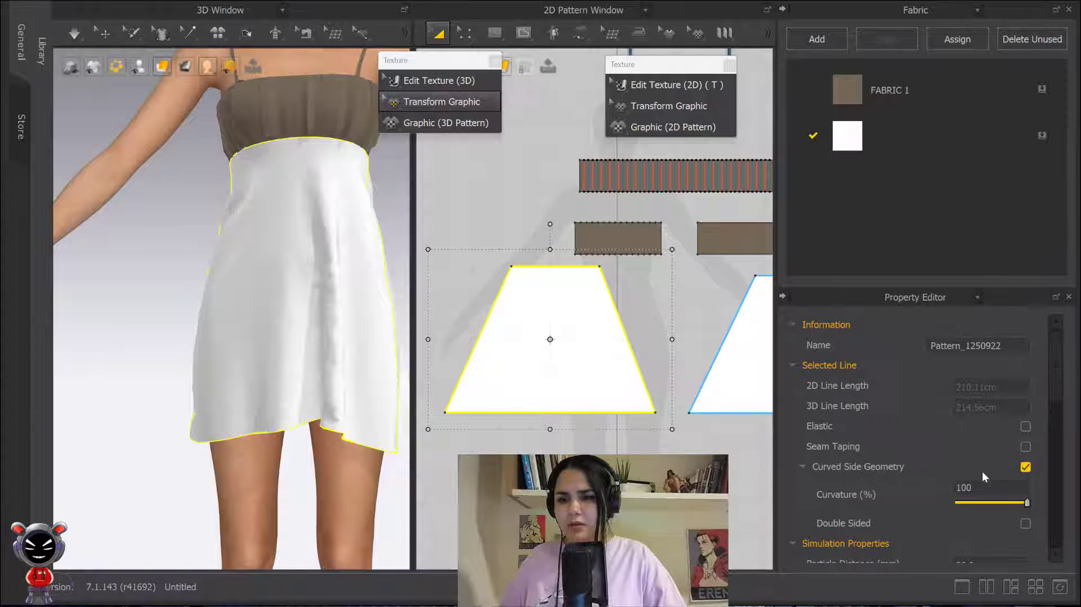
left_click(850, 143)
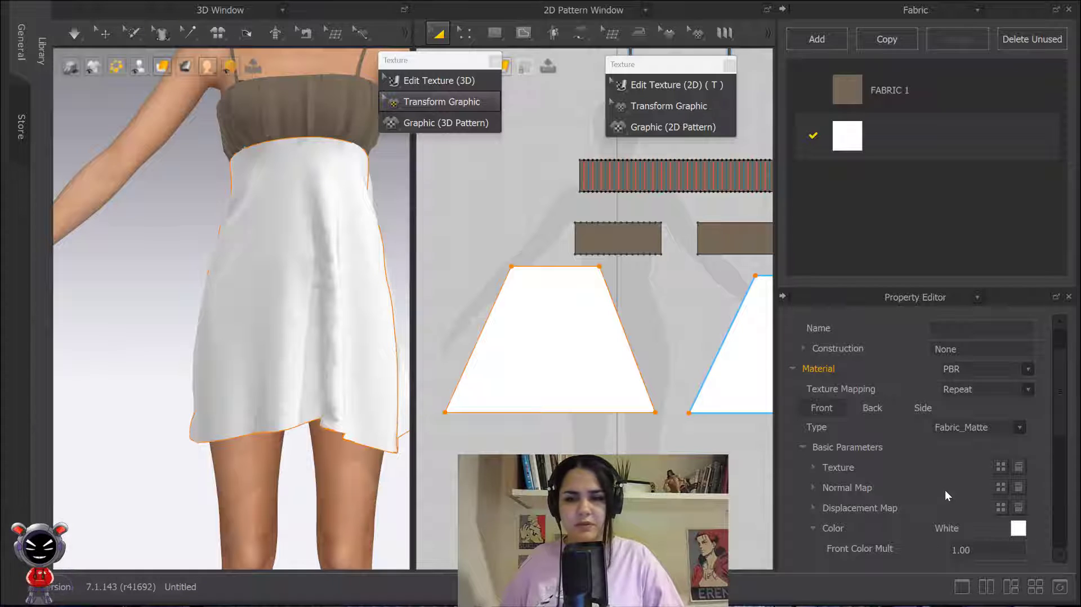
- Apply the zebra-stripe image dxfn as the skirt fabric's texture
left_click(1000, 469)
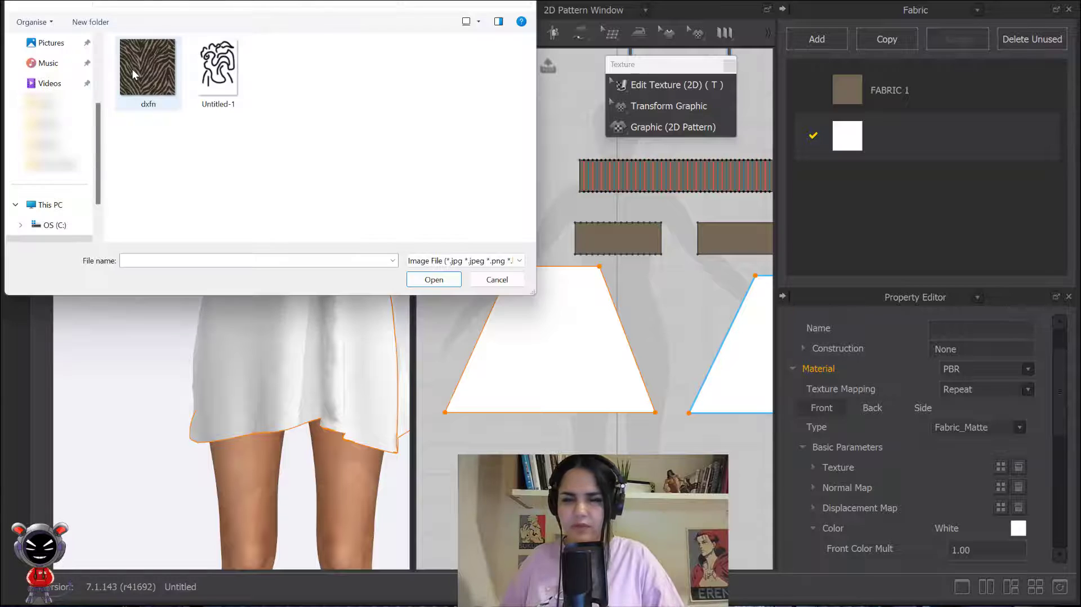
double_click(148, 68)
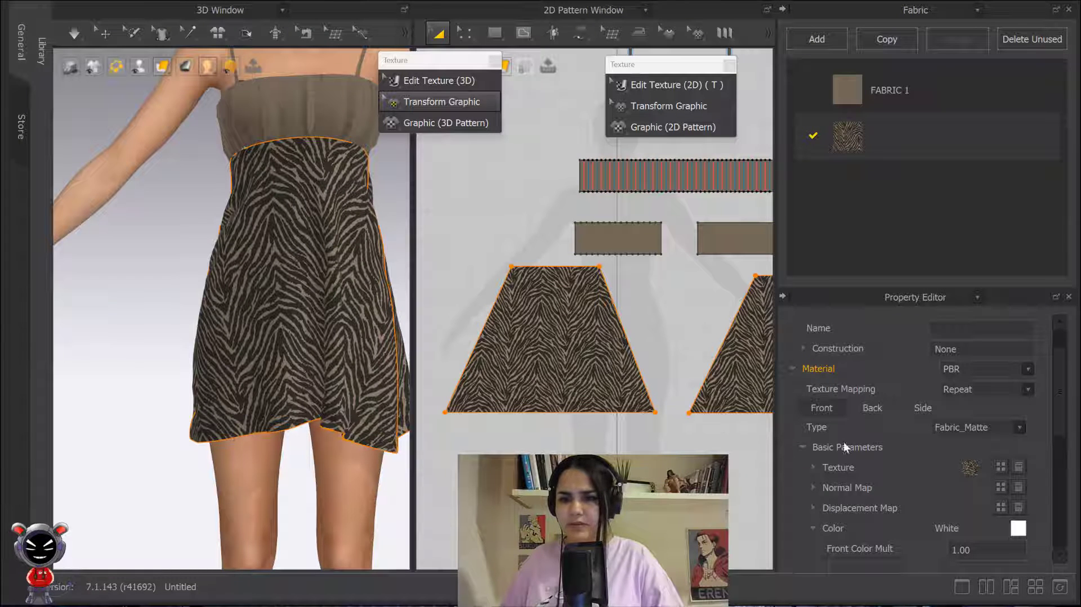
left_click(1018, 529)
left_click_drag(542, 22, 815, 84)
- Preview dark blue, green, brown and teal base tints, then keep the colour white
left_click(713, 366)
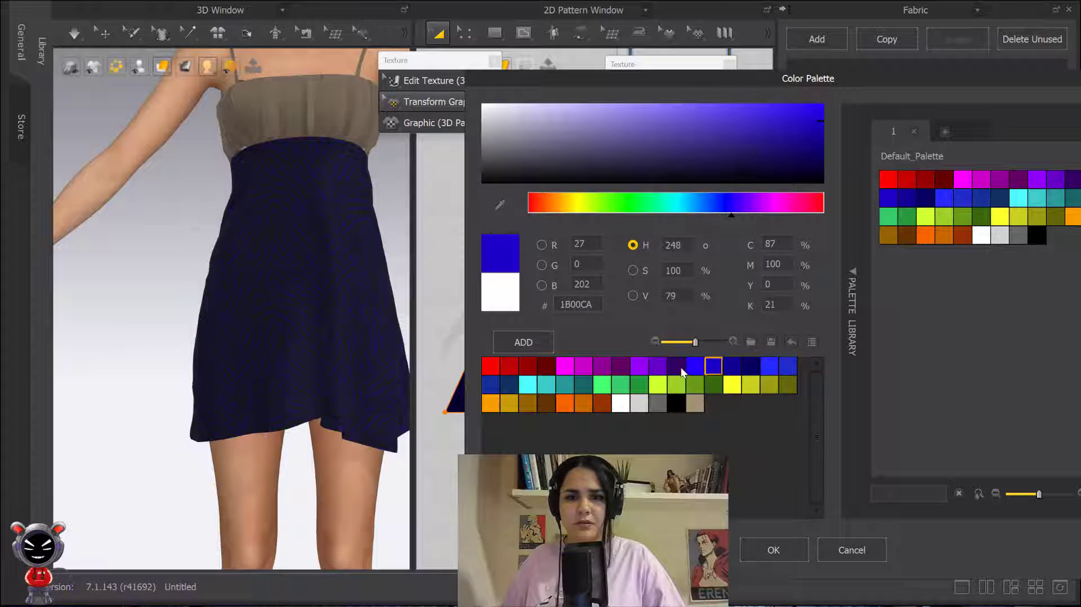
left_click(621, 384)
left_click(546, 403)
left_click(564, 385)
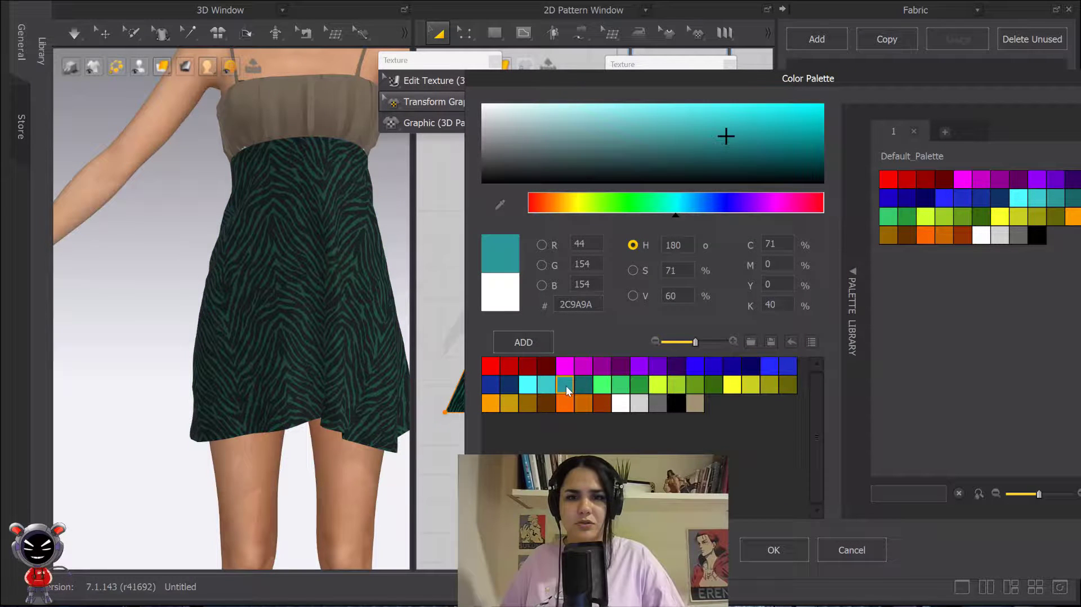
left_click_drag(684, 137, 522, 133)
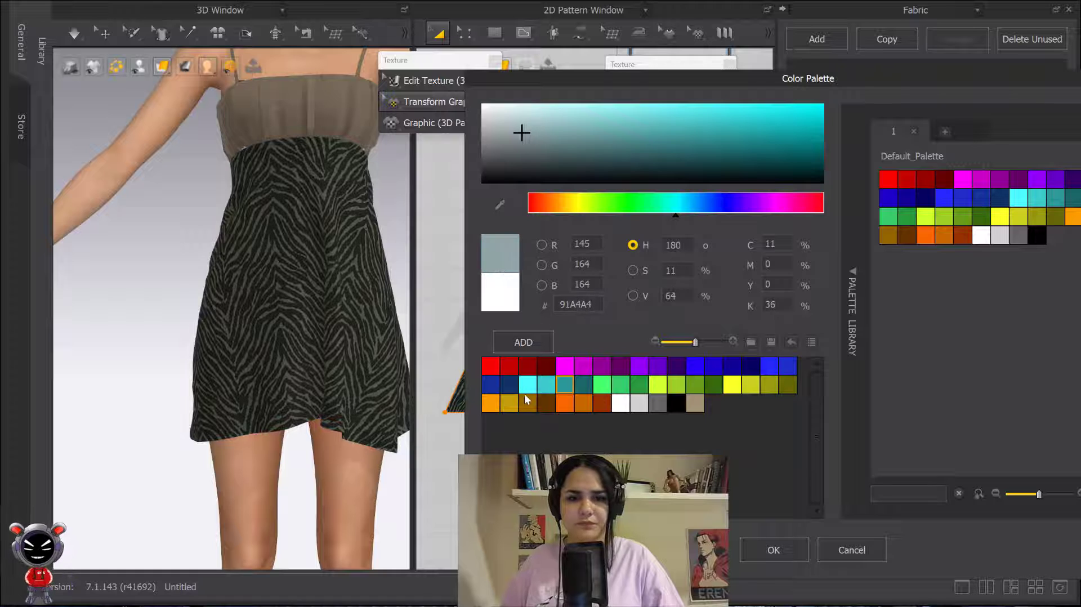
left_click(546, 403)
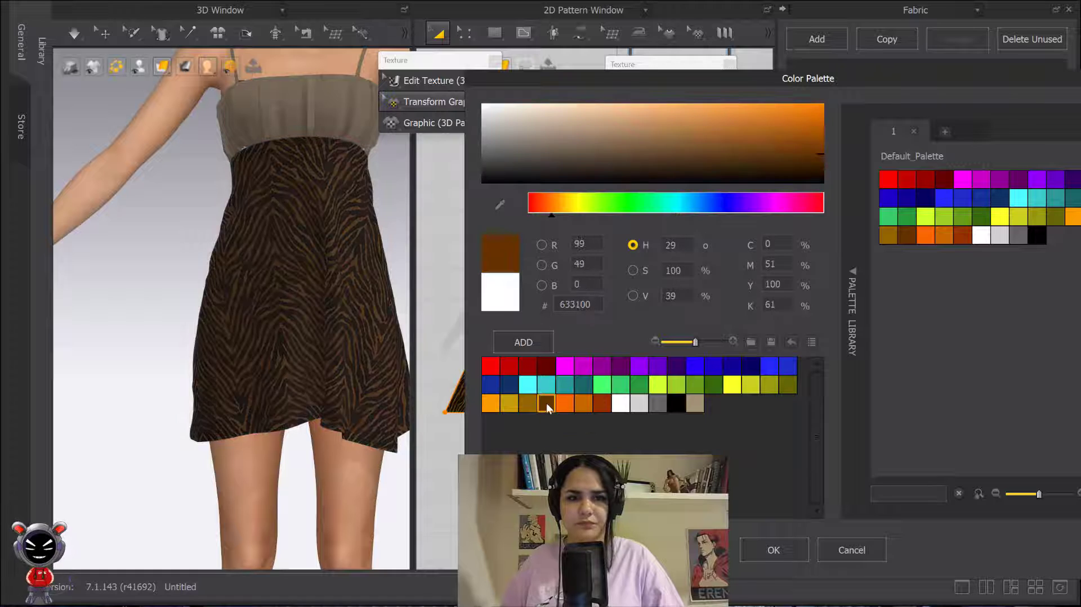
left_click(620, 403)
left_click(773, 550)
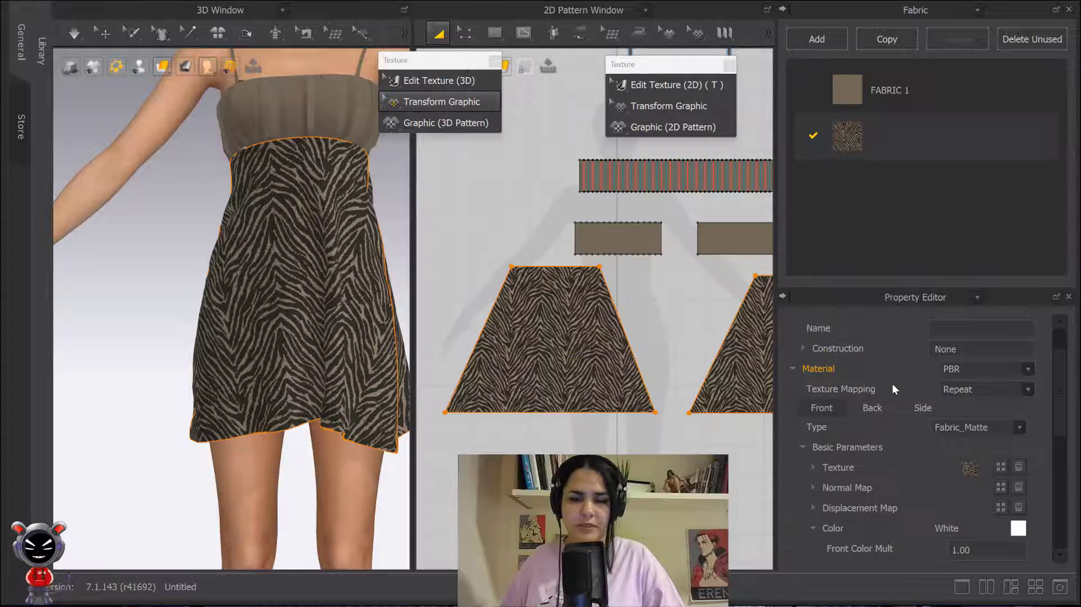
- Move the zebra print on the skirt with Edit Texture (3D)
scroll(509, 244, "down", 5)
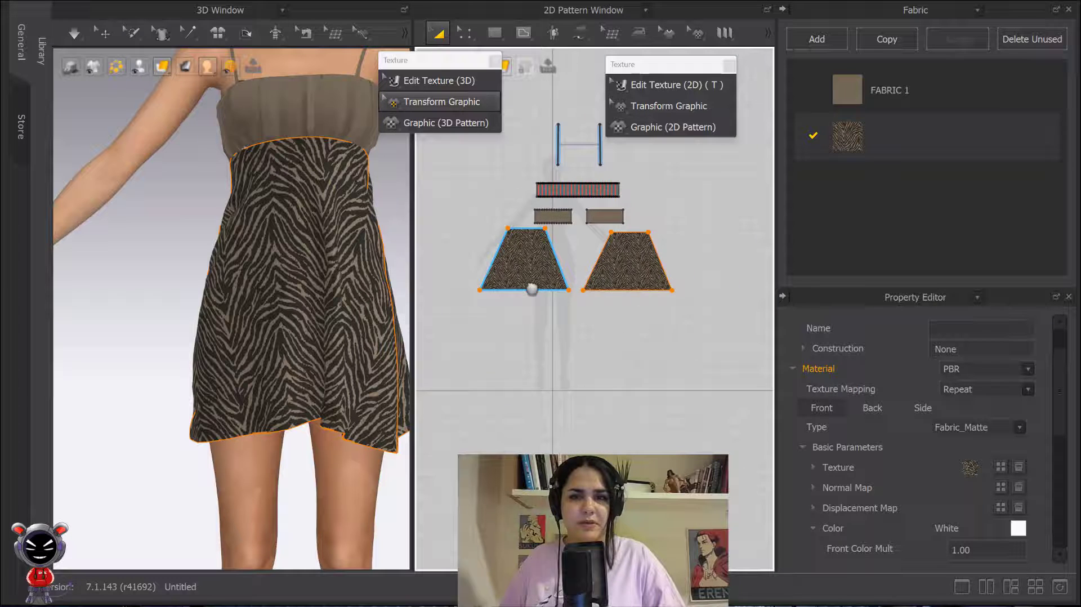
right_click_drag(531, 289, 552, 305)
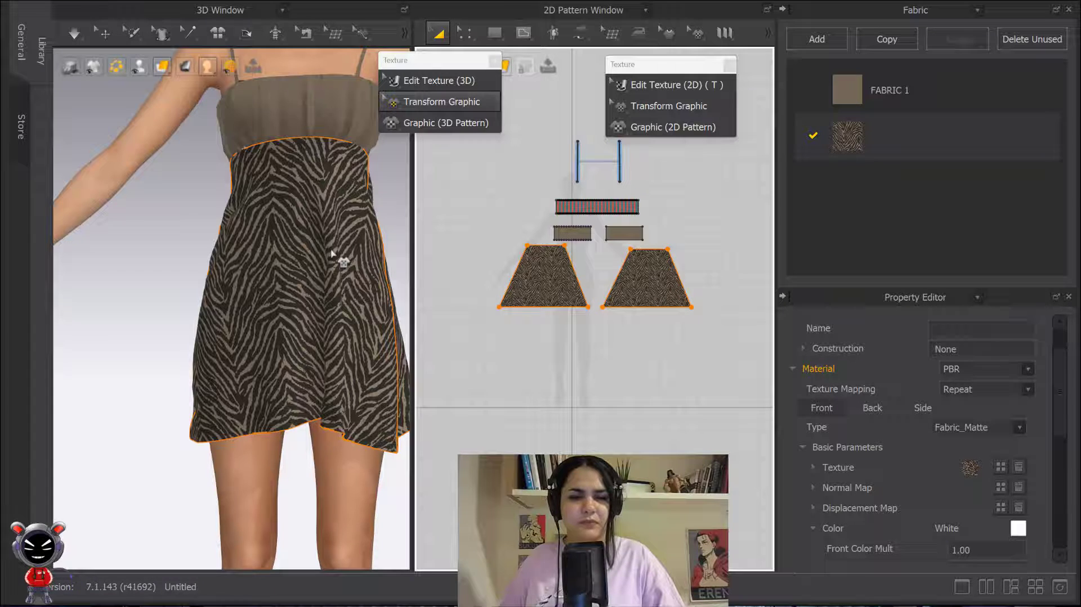
scroll(360, 255, "up", 1)
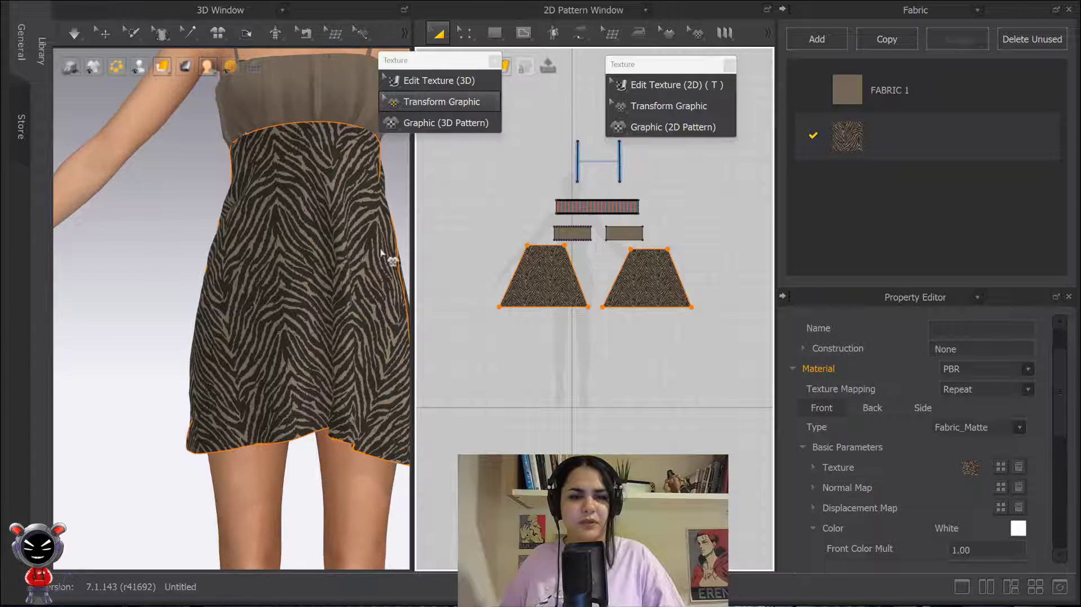
left_click(642, 88)
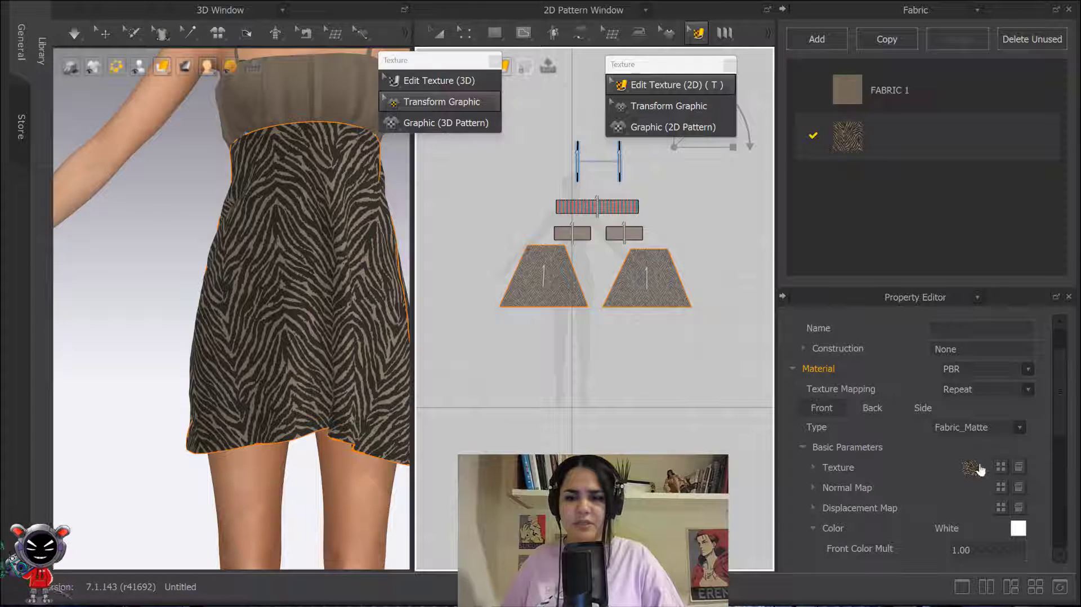
scroll(529, 203, "up", 2)
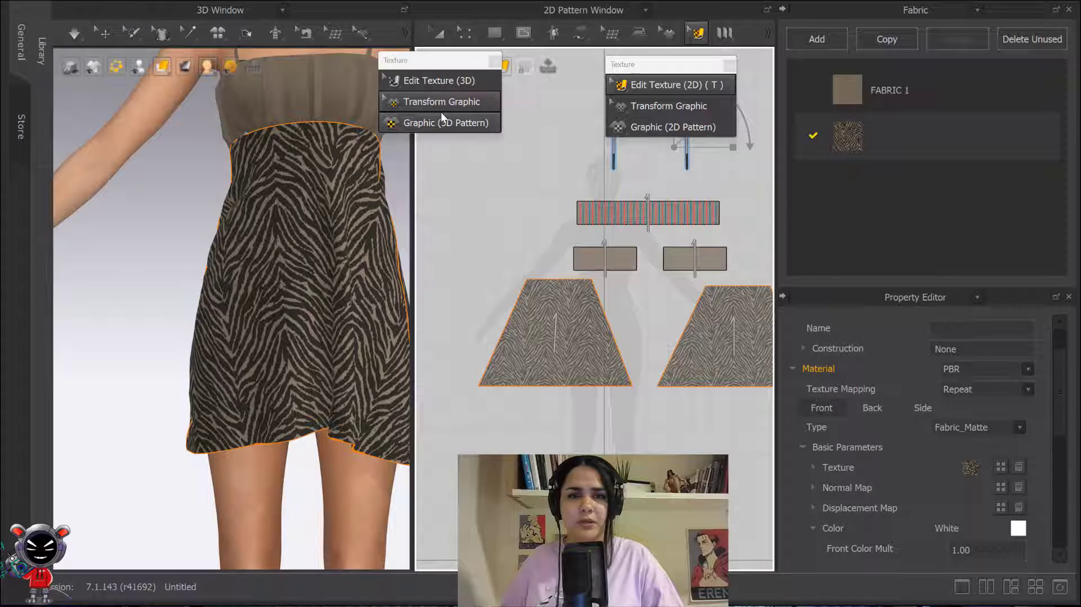
left_click(420, 82)
left_click(338, 231)
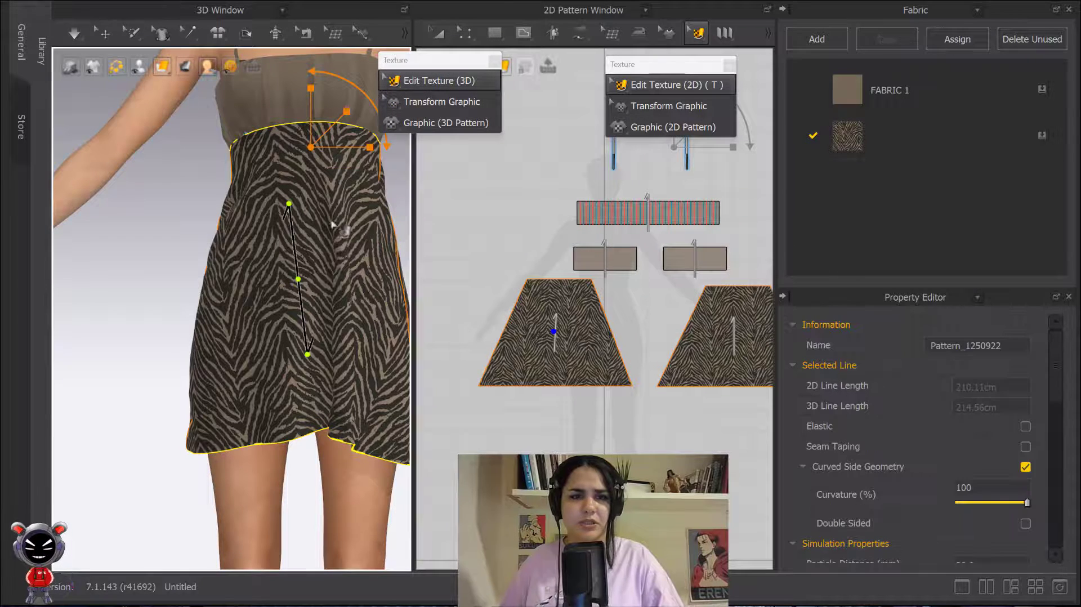
left_click_drag(305, 205, 323, 356)
left_click_drag(314, 280, 292, 283)
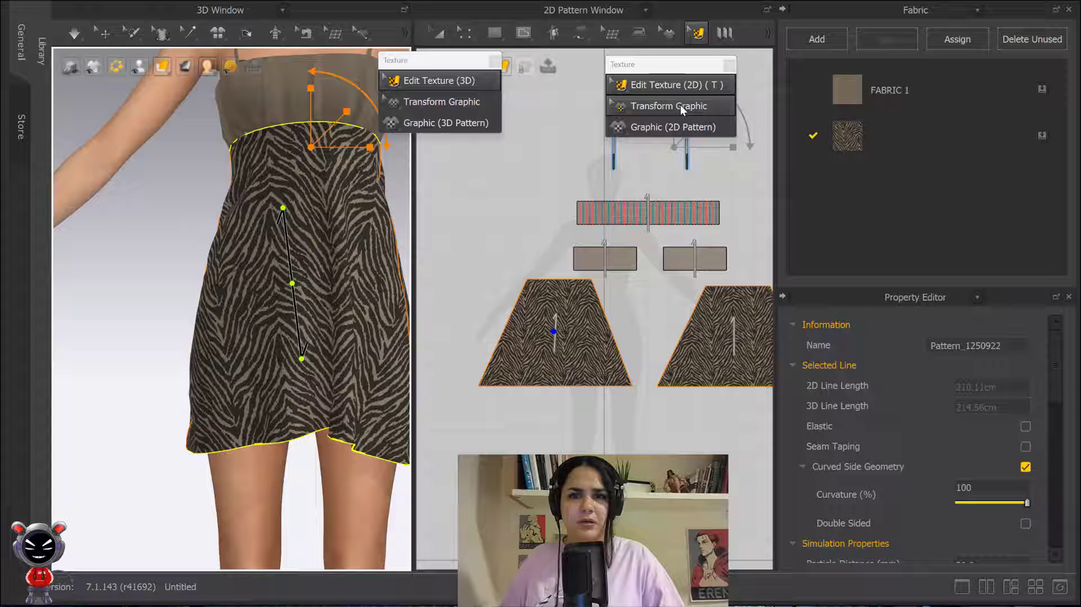
- Nudge the left skirt piece's zebra print and rotate it about 8° clockwise in 2D
left_click(562, 337)
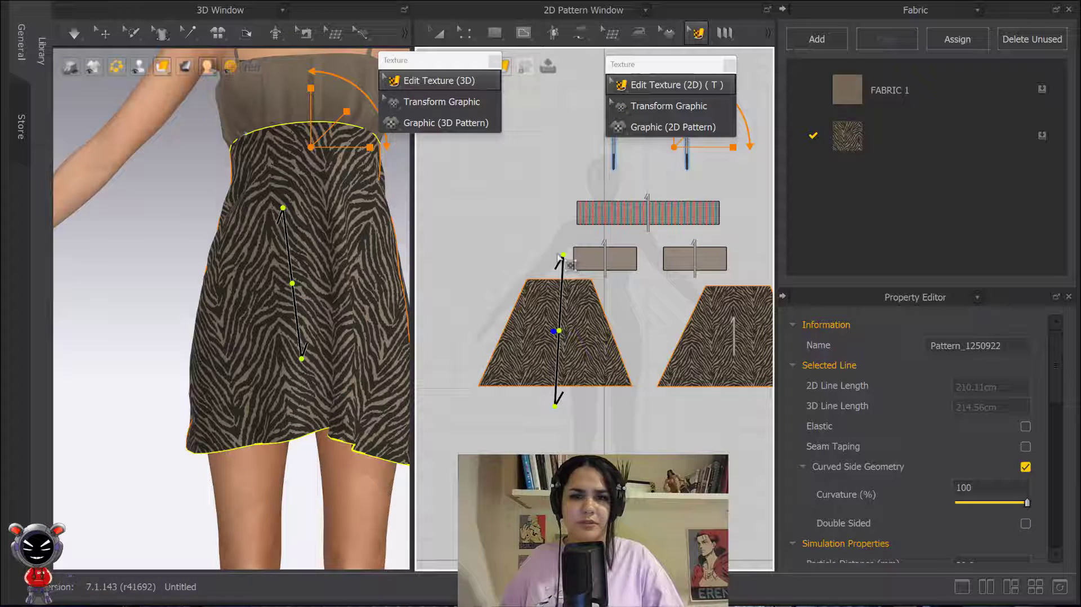
left_click_drag(554, 331, 550, 331)
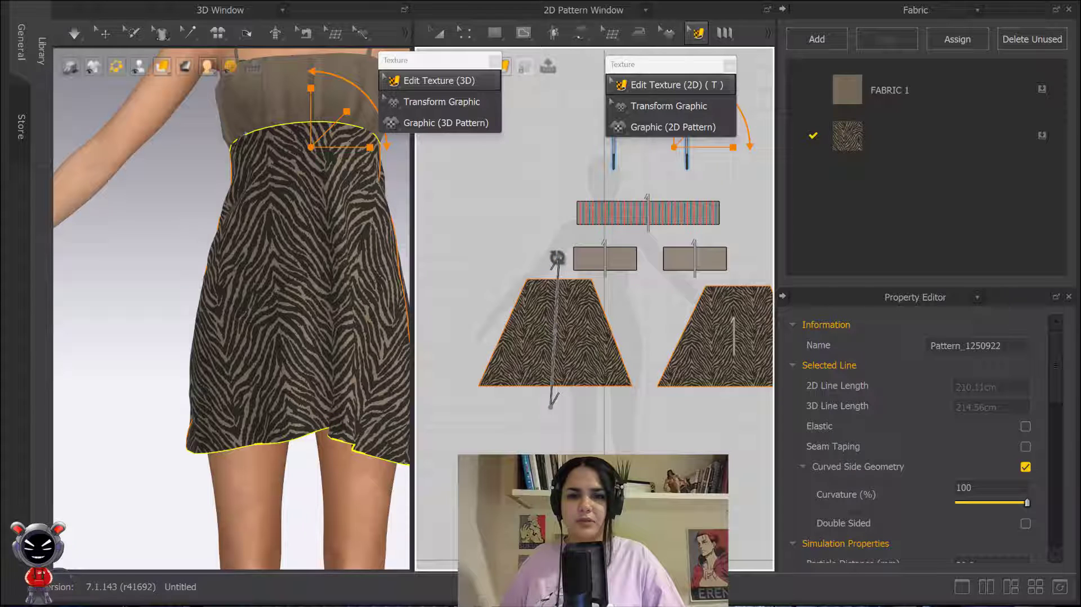
mouse_move(557, 257)
left_mouse_down()
mouse_move(516, 259)
mouse_move(580, 256)
mouse_move(518, 261)
mouse_move(600, 264)
mouse_move(573, 260)
mouse_move(612, 284)
mouse_move(537, 257)
mouse_move(619, 272)
mouse_move(633, 295)
mouse_move(584, 260)
mouse_move(555, 256)
left_mouse_up()
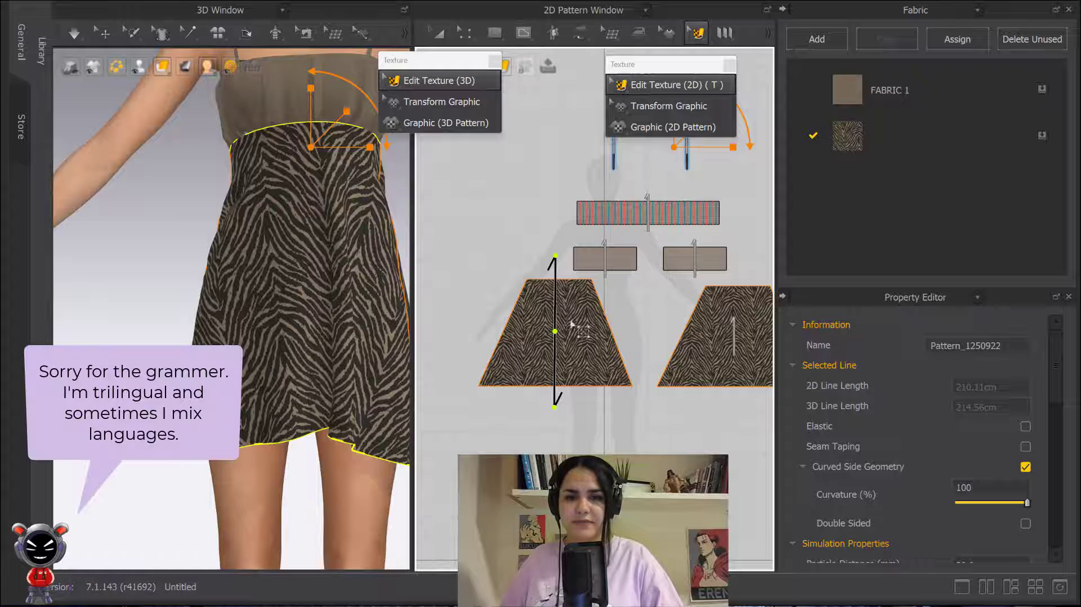
middle_click_drag(754, 336, 708, 301)
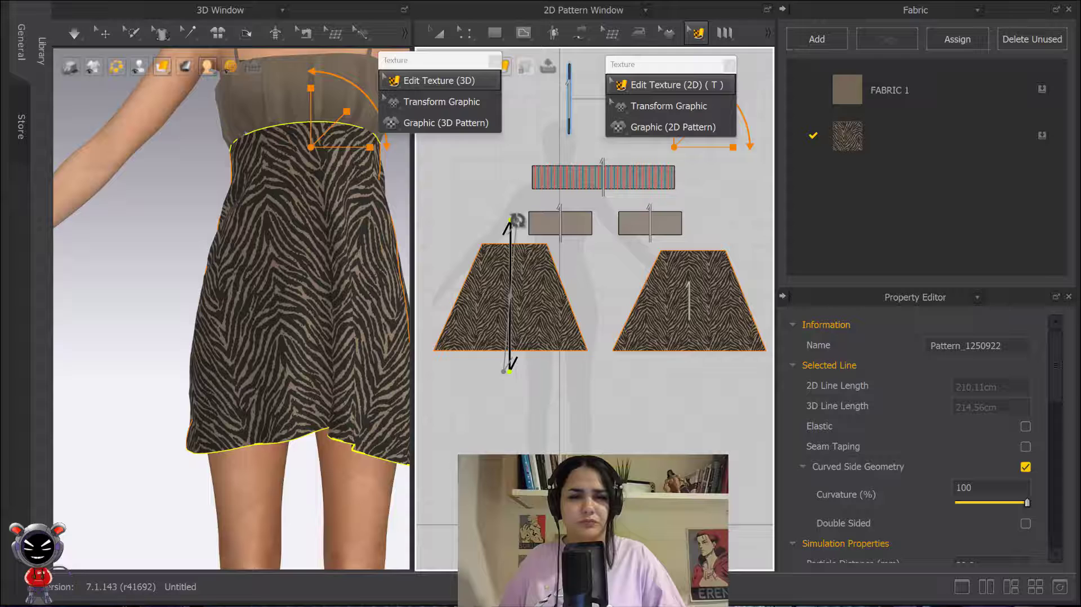
left_click_drag(507, 216, 509, 219)
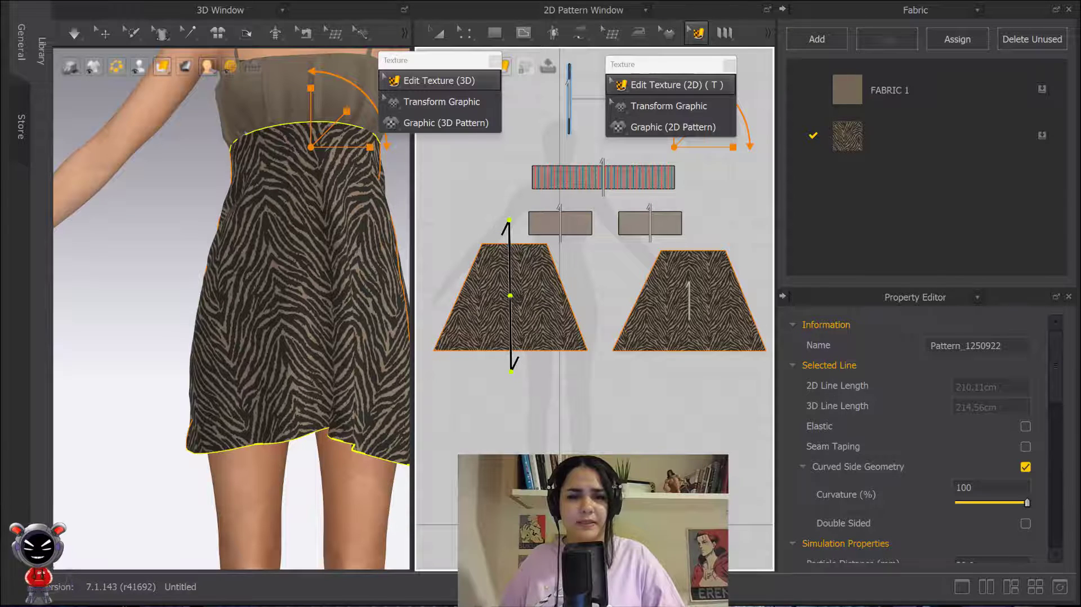
left_click(521, 224)
left_click(516, 304)
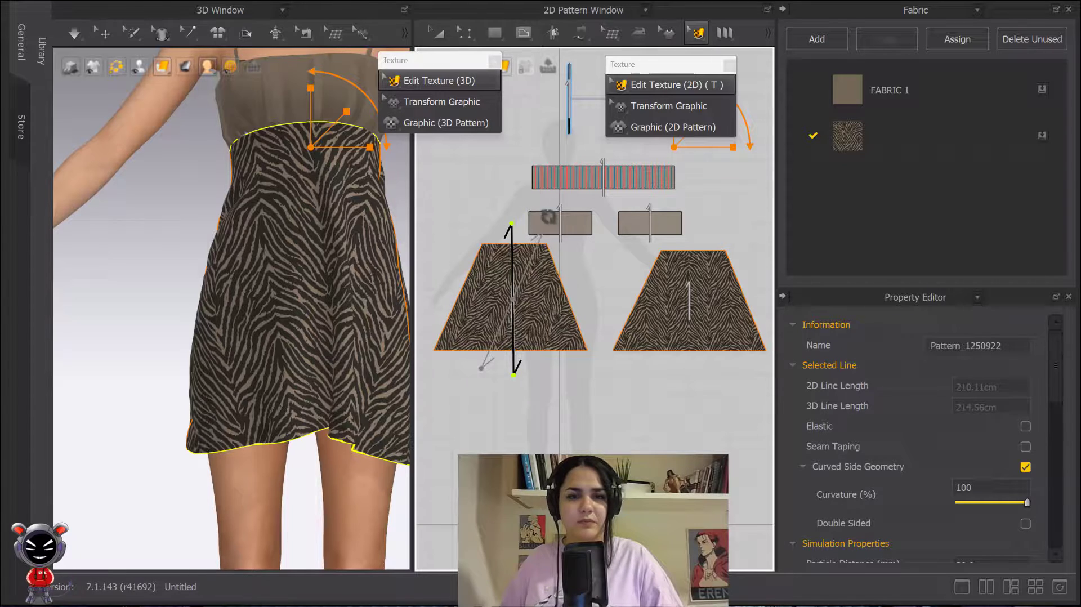
left_click_drag(484, 209, 498, 206)
mouse_move(512, 300)
left_mouse_down()
mouse_move(532, 301)
mouse_move(513, 297)
left_mouse_up()
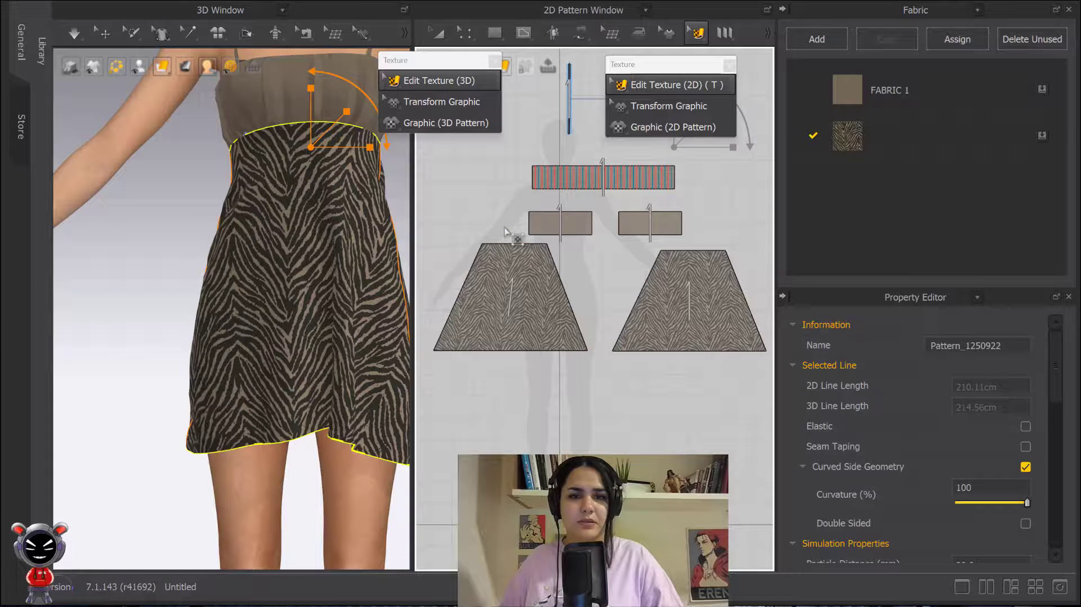
- Reapply the zebra fabric to the skirt pattern pieces
scroll(472, 506, "down", 2)
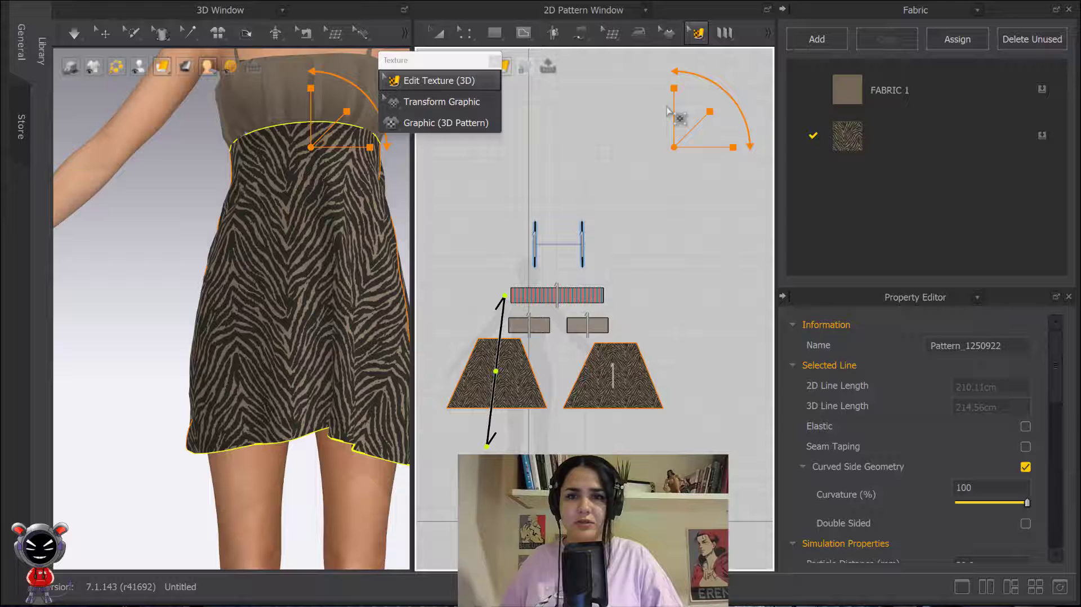
left_click_drag(719, 83, 667, 83)
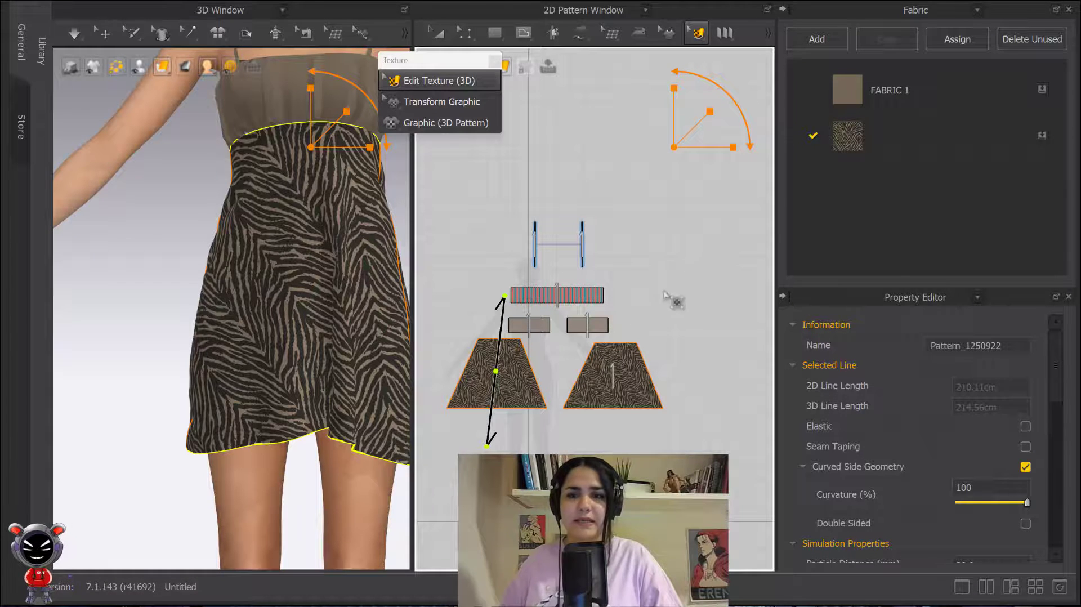
left_click_drag(859, 139, 720, 115)
left_click_drag(526, 372, 527, 372)
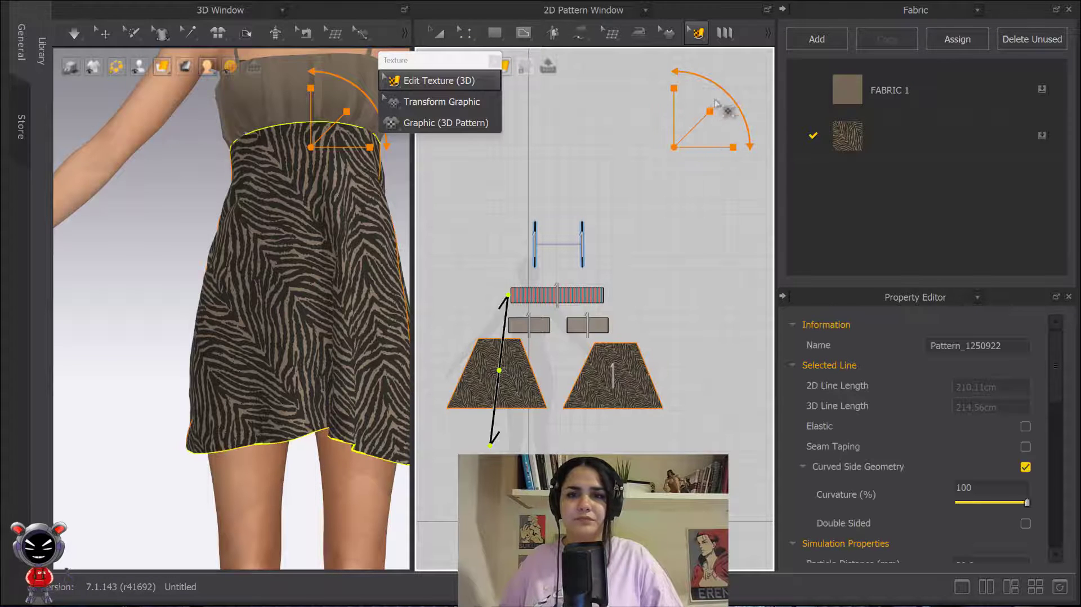
- Scale up the zebra print and rotate its stripes to run more horizontally
left_click_drag(708, 116, 687, 142)
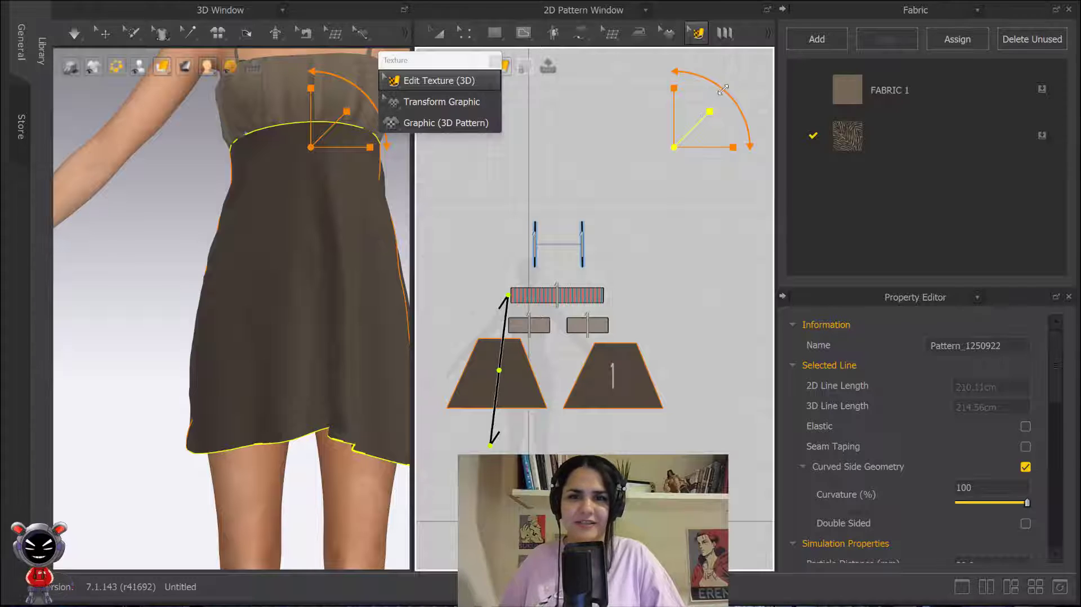
left_click(714, 114)
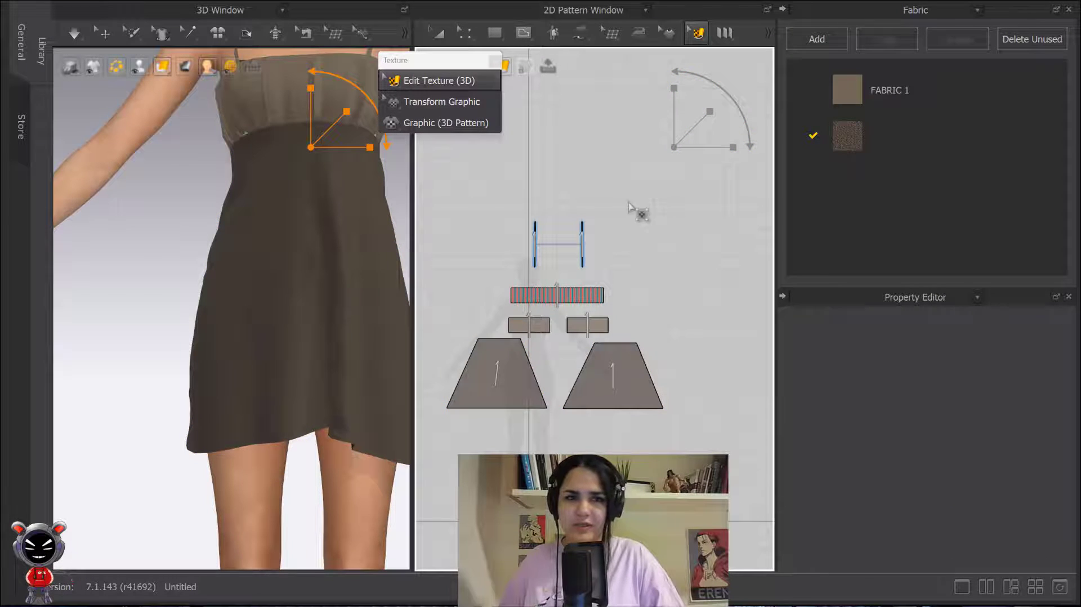
left_click(509, 376)
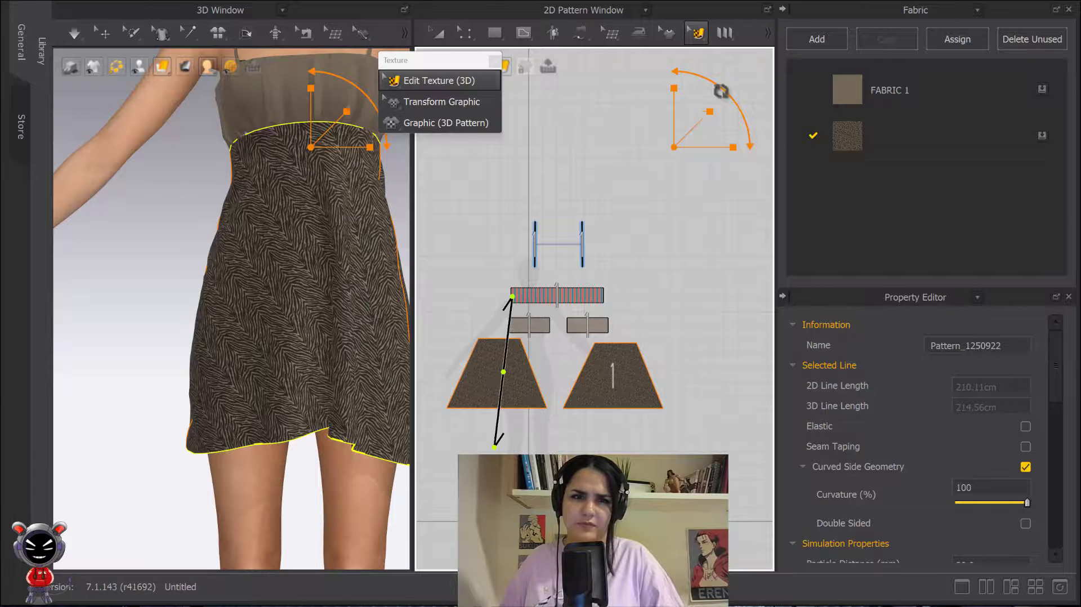
left_click_drag(687, 130, 732, 147)
left_click_drag(675, 72, 652, 74)
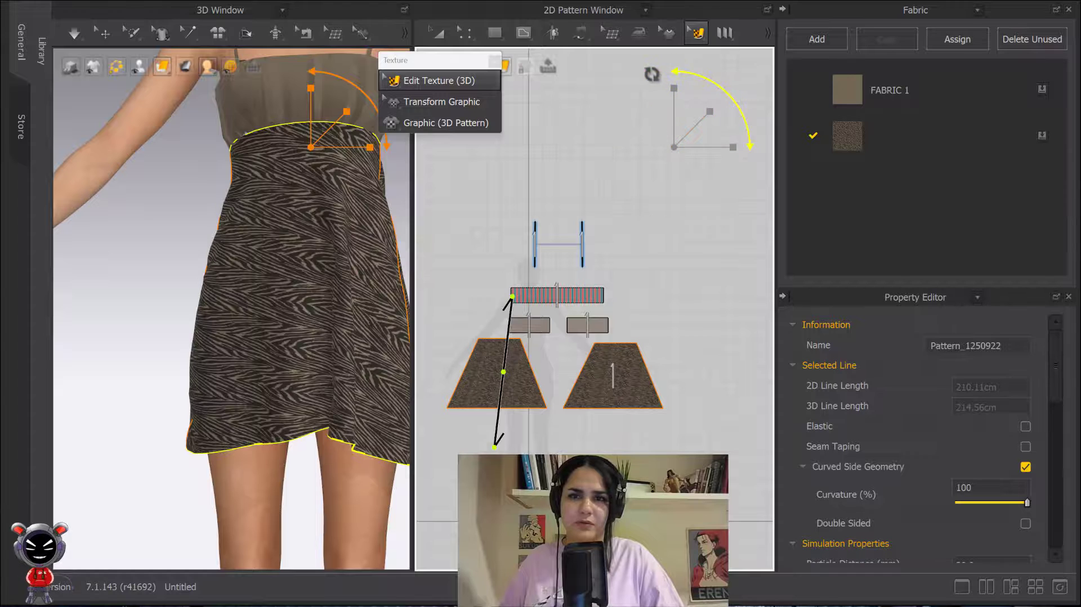
- Rotate the skirt's zebra stripes vertical on the 3D dress and enlarge them into bolder chevrons
left_click(698, 85)
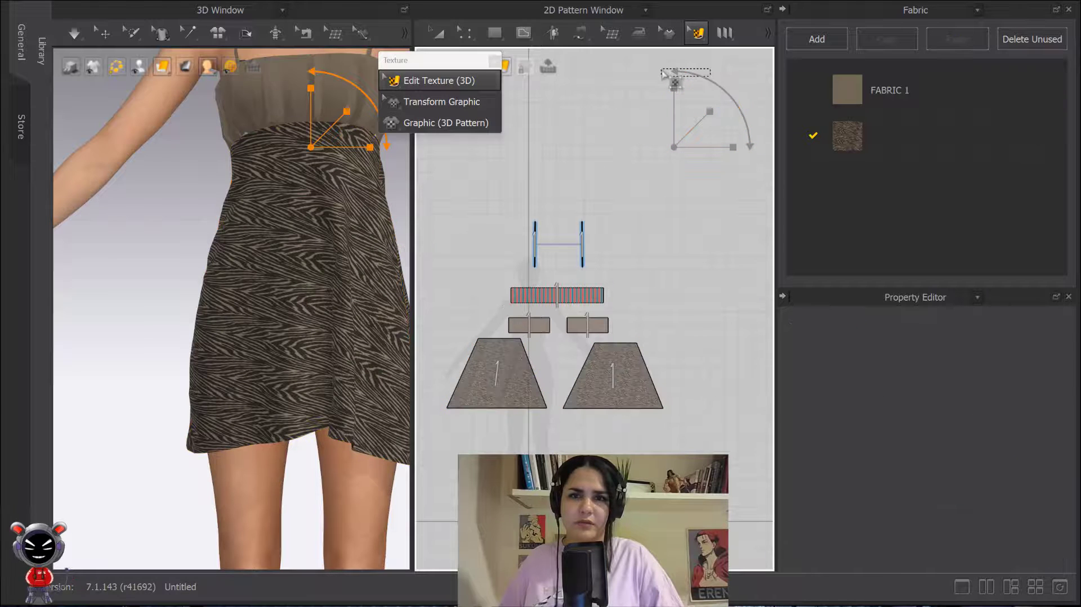
left_click(496, 379)
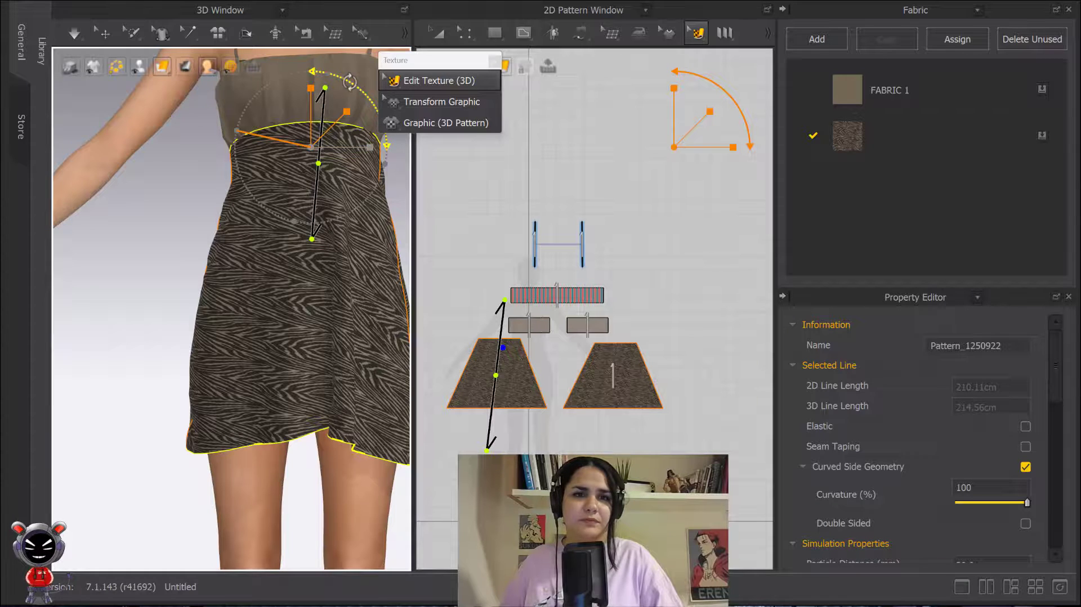
left_click_drag(336, 125, 319, 113)
left_click_drag(316, 178, 316, 213)
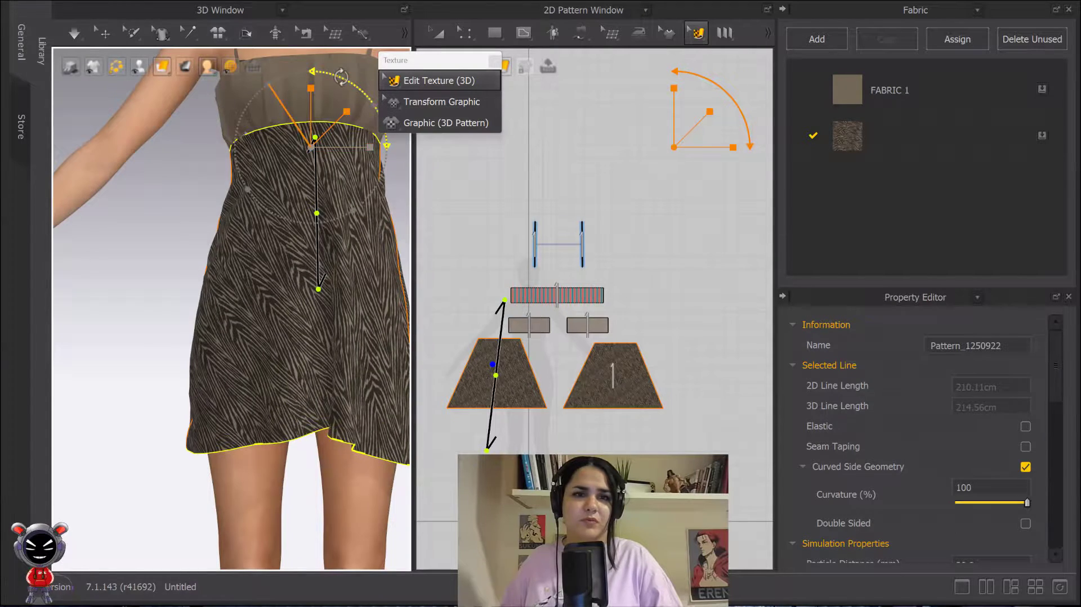
mouse_move(346, 111)
left_mouse_down()
mouse_move(354, 97)
mouse_move(361, 105)
left_mouse_up()
mouse_move(344, 148)
left_mouse_down()
mouse_move(341, 186)
mouse_move(357, 150)
left_mouse_up()
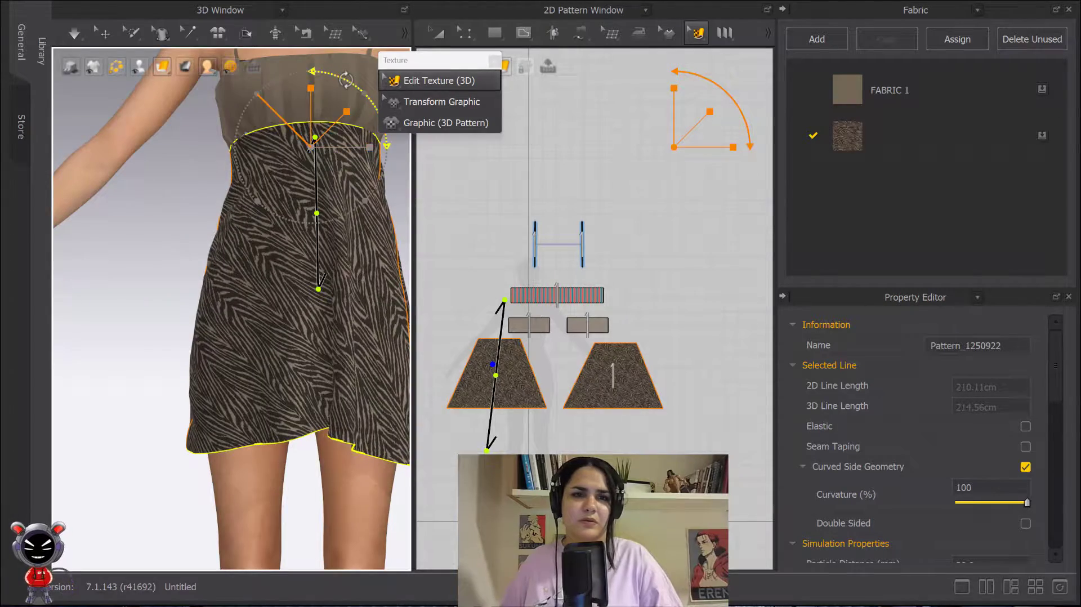
mouse_move(363, 90)
left_mouse_down()
mouse_move(372, 107)
mouse_move(361, 82)
left_mouse_up()
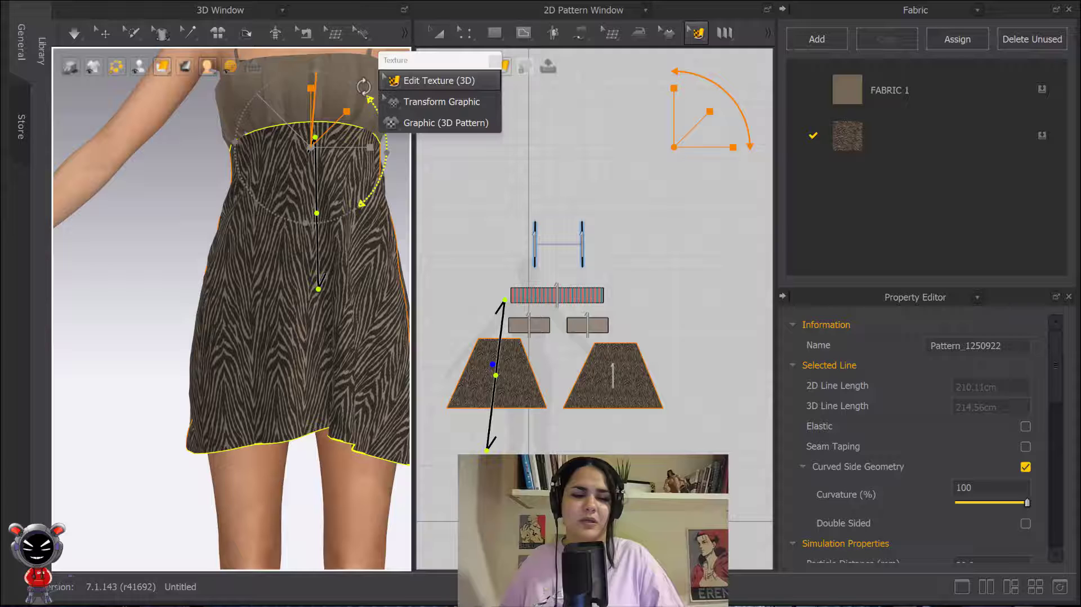
left_click(618, 195)
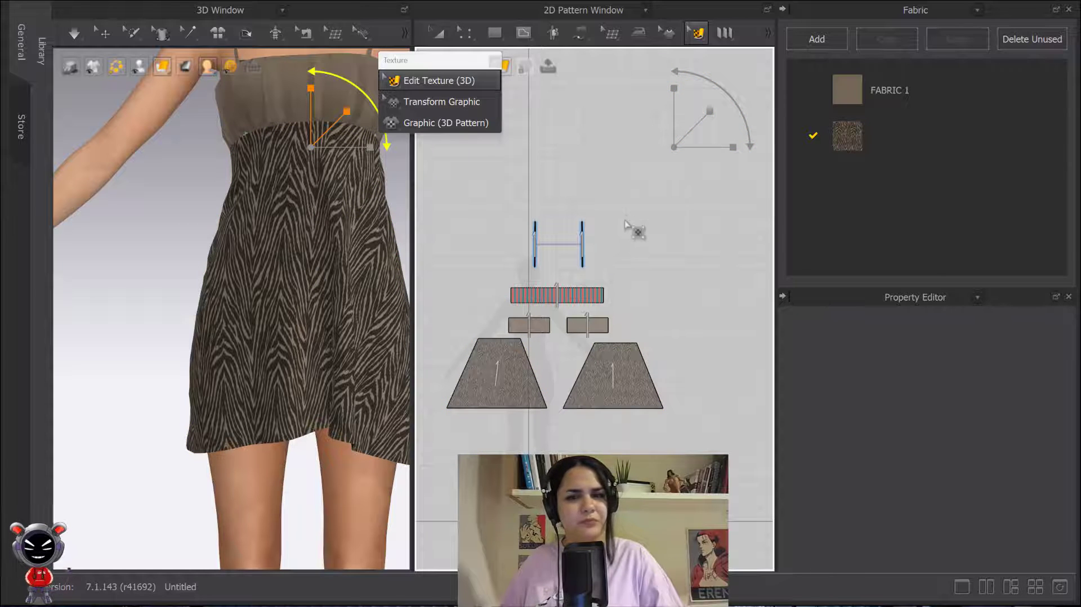
- Zoom out to the full avatar and activate Transform Graphic from the 2D Texture menu
scroll(336, 157, "down", 2)
scroll(338, 169, "down", 6)
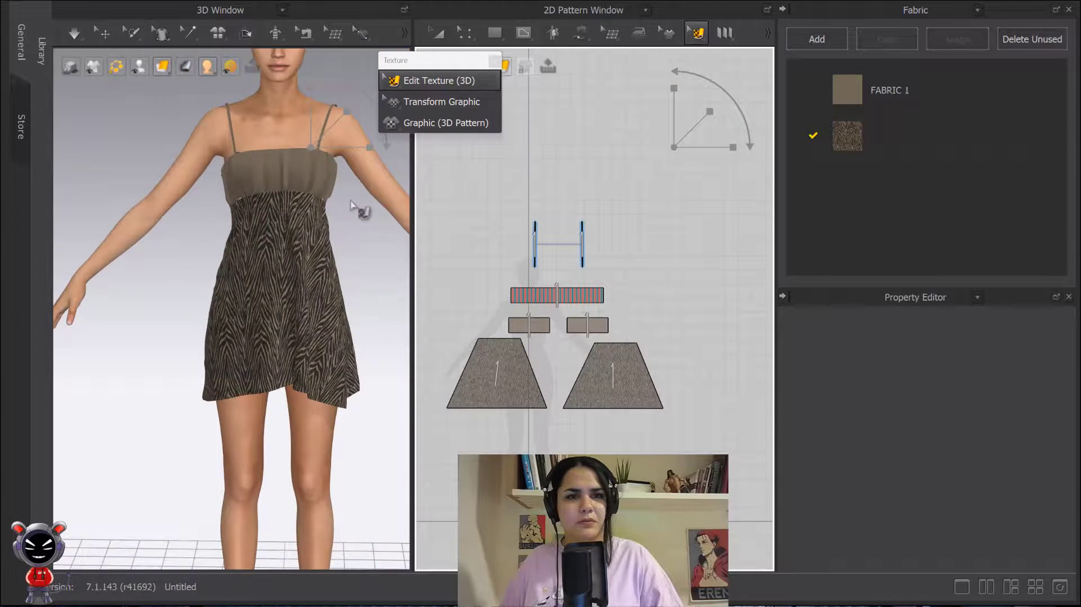
scroll(304, 220, "up", 2)
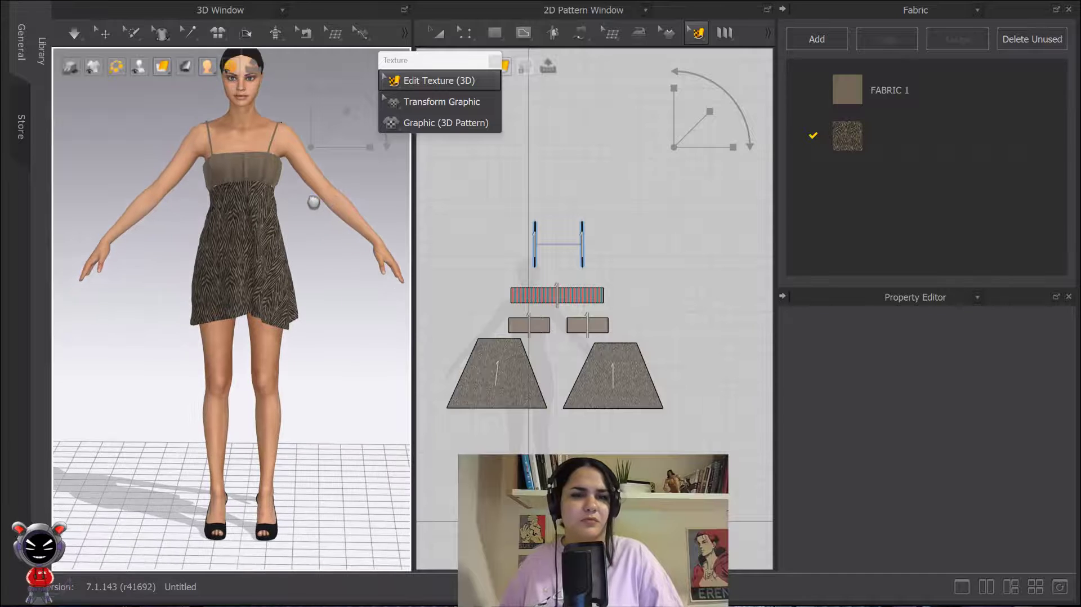
left_click(443, 100)
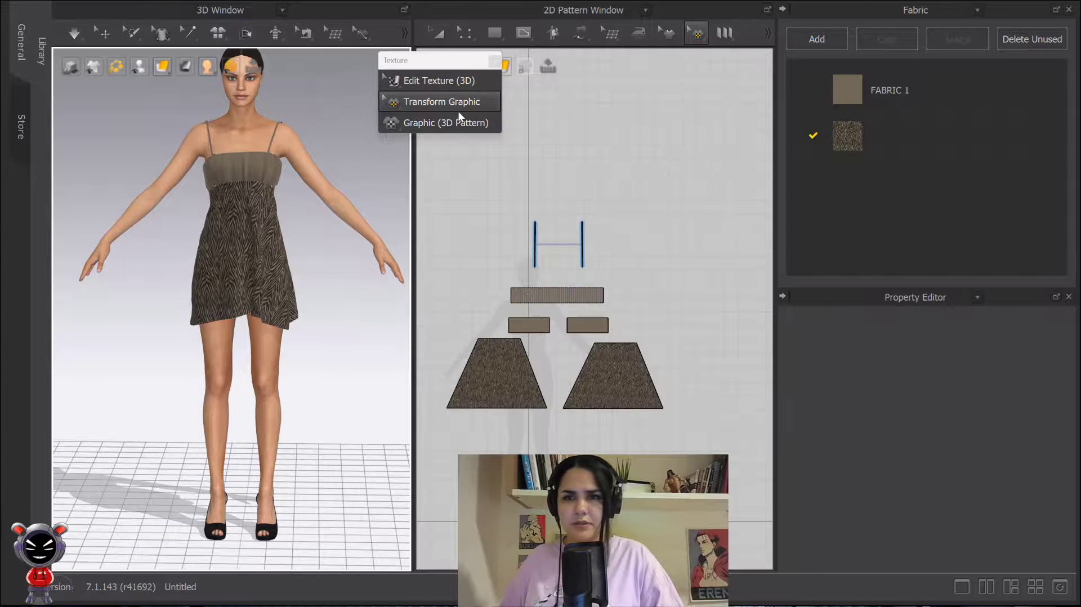